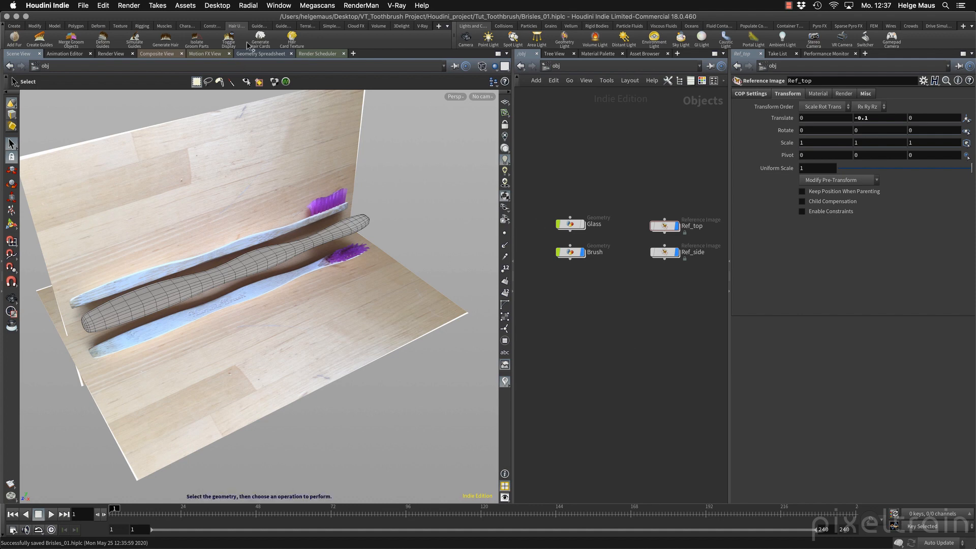
Show the Guide Process tools and save the scene file.
left_click(255, 27)
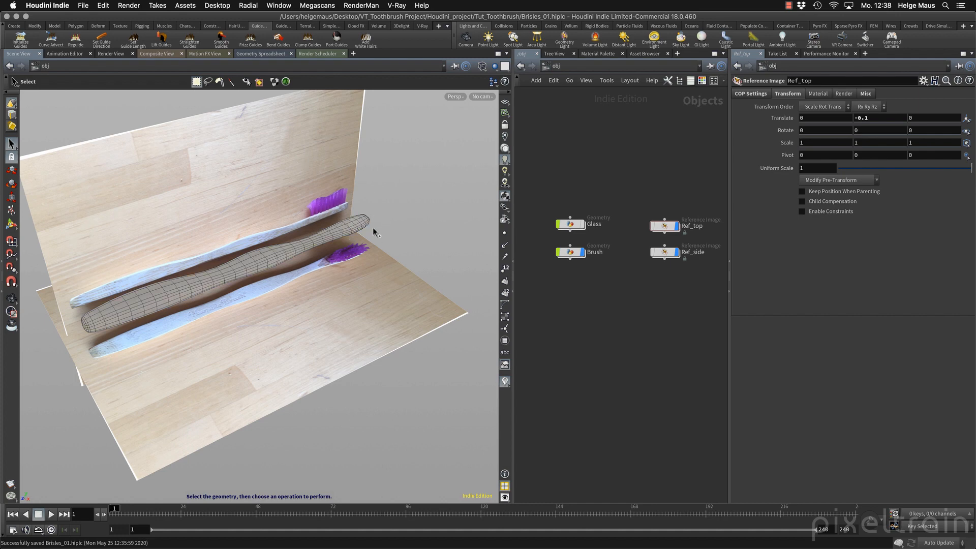
mouse_move(607, 311)
middle_mouse_down()
mouse_move(660, 318)
mouse_move(668, 310)
mouse_move(619, 300)
mouse_move(587, 264)
mouse_move(569, 263)
middle_mouse_up()
key("super+s")
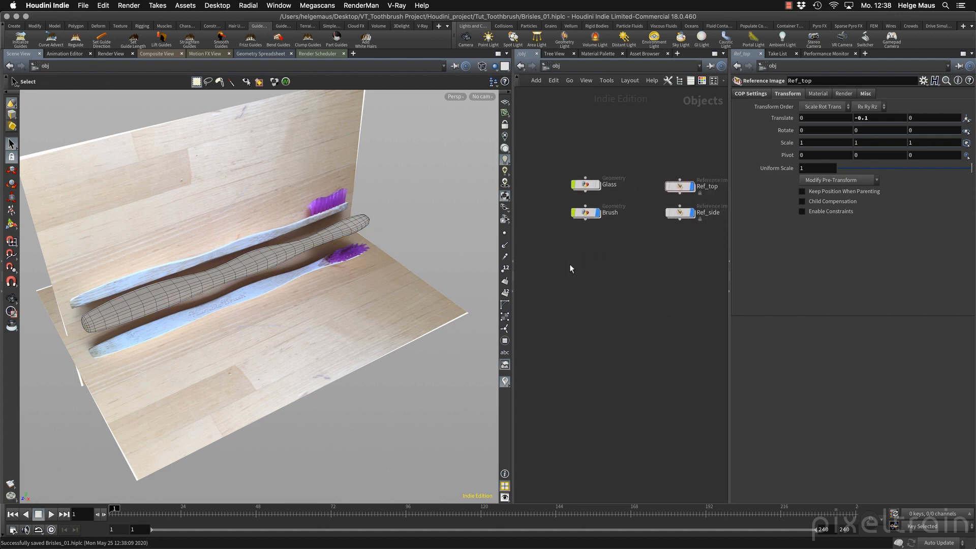
Hide the Ref_top, Ref_side and Brush objects and show the reference grid in the viewport.
left_click(693, 186)
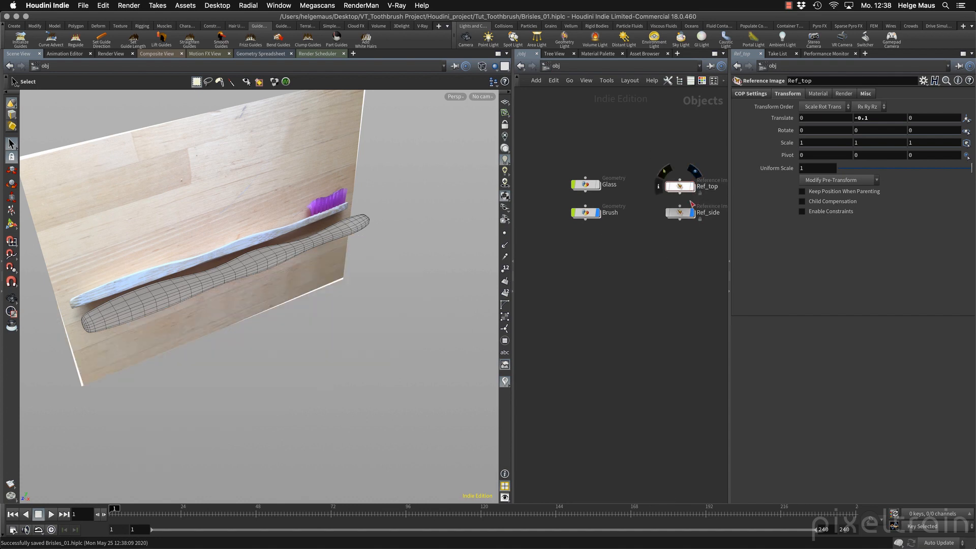
left_click(693, 212)
middle_click_drag(614, 233, 670, 251)
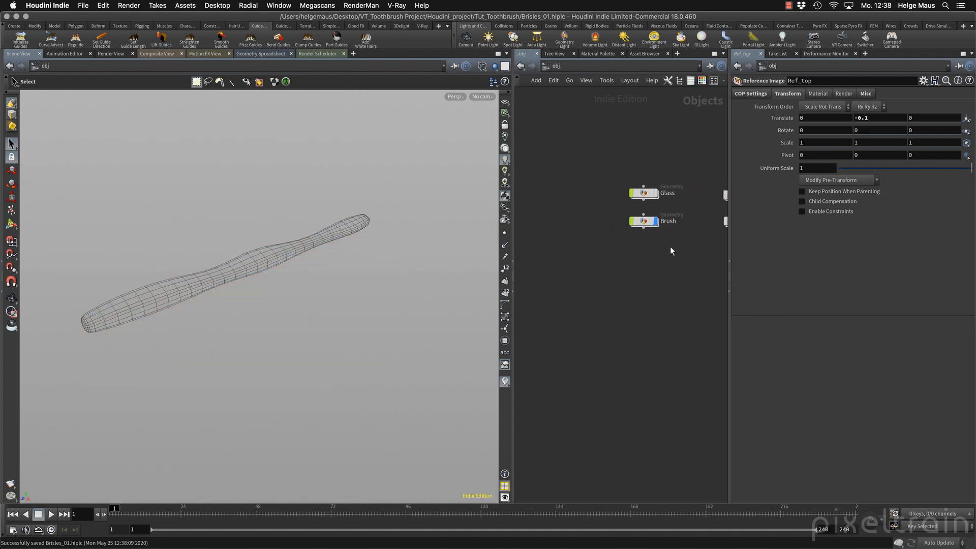
mouse_move(657, 223)
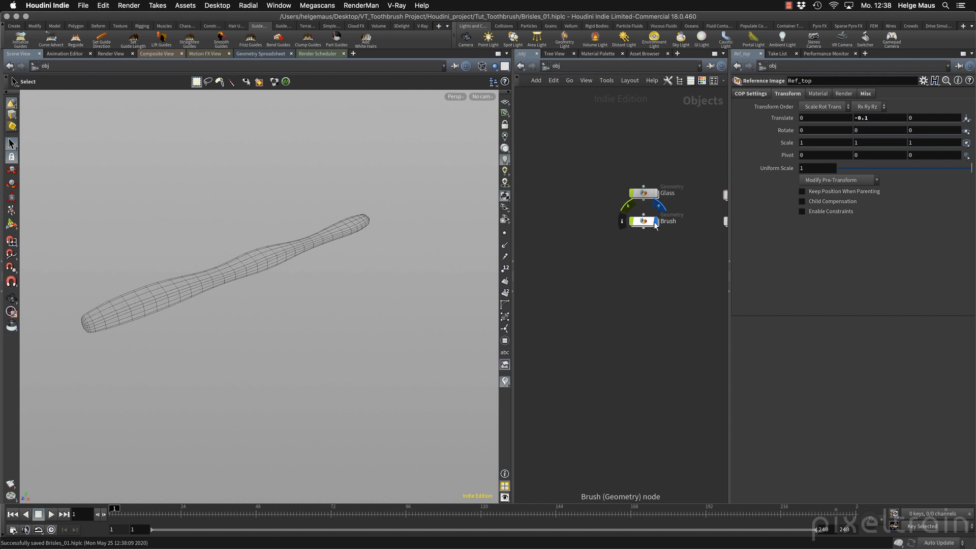
left_click(655, 222)
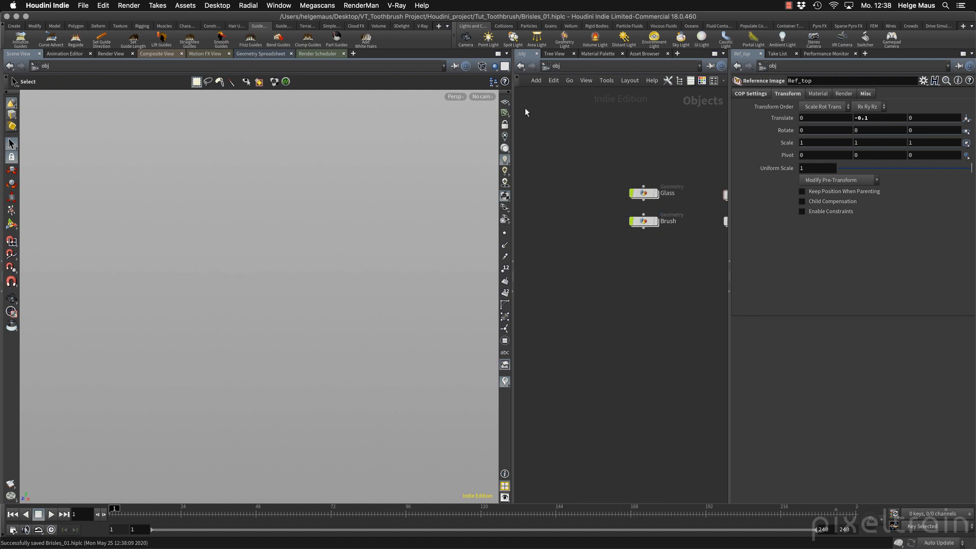
left_click(506, 114)
key("Tab")
type("gr")
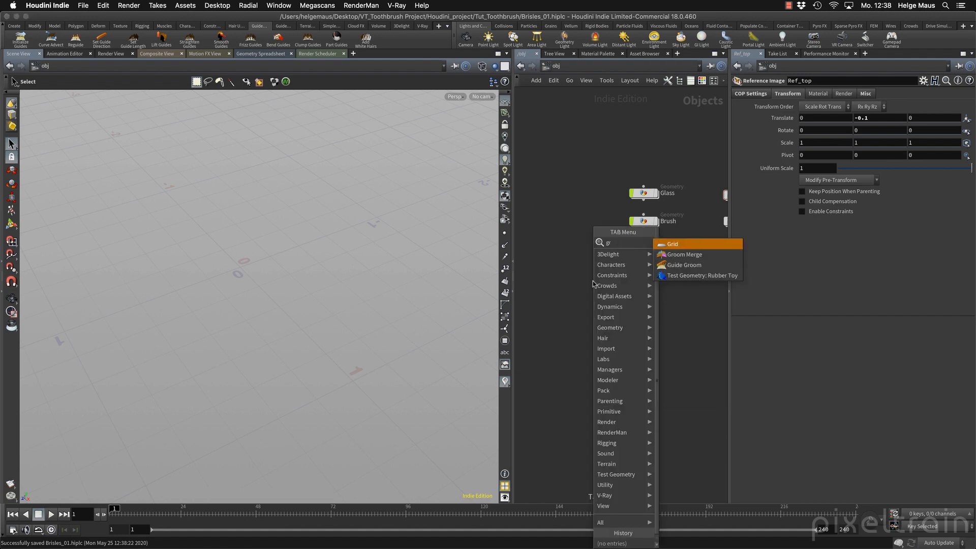
key("Escape")
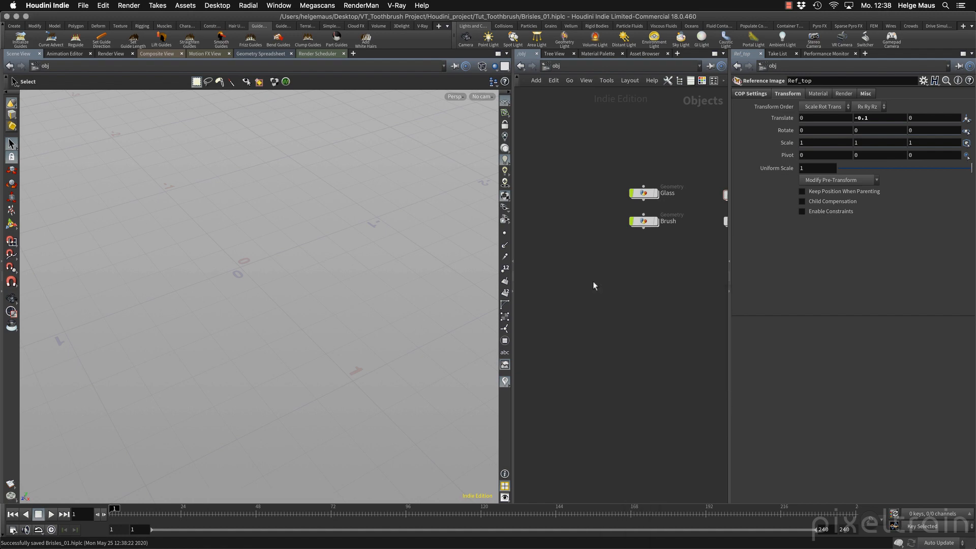
Create a torus object in the object network, below the Brush node.
key("Tab")
type("toru")
key("Return")
left_click(592, 281)
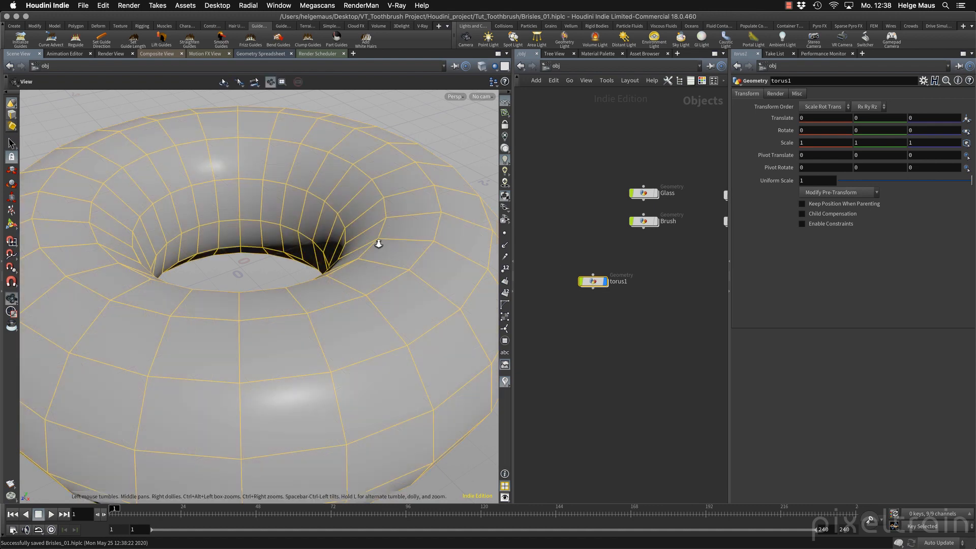
right_click_drag(376, 242, 329, 281, "alt")
left_click_drag(329, 281, 364, 259, "alt")
middle_click_drag(364, 259, 310, 260, "alt")
left_click(600, 292)
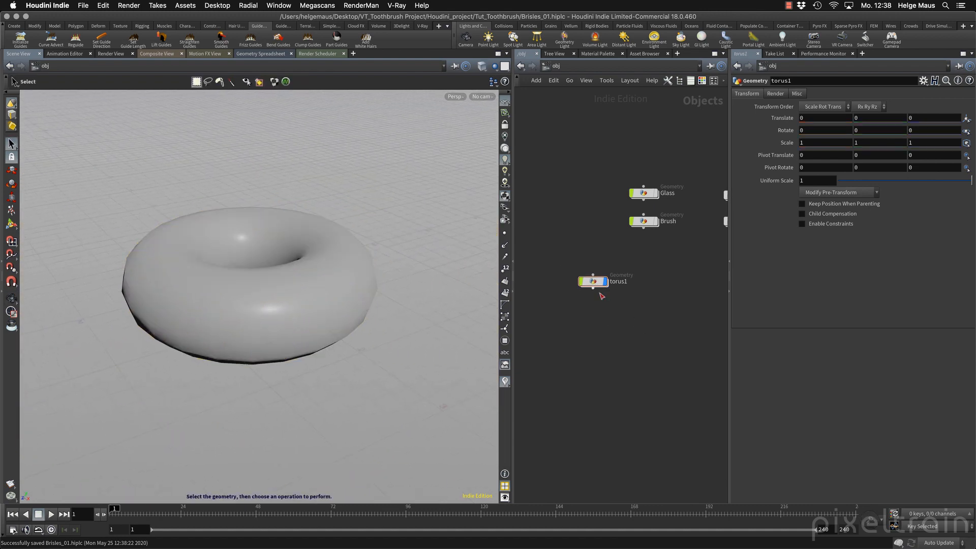
Select the torus object and bring up the Hair Utils tools.
left_click(597, 283)
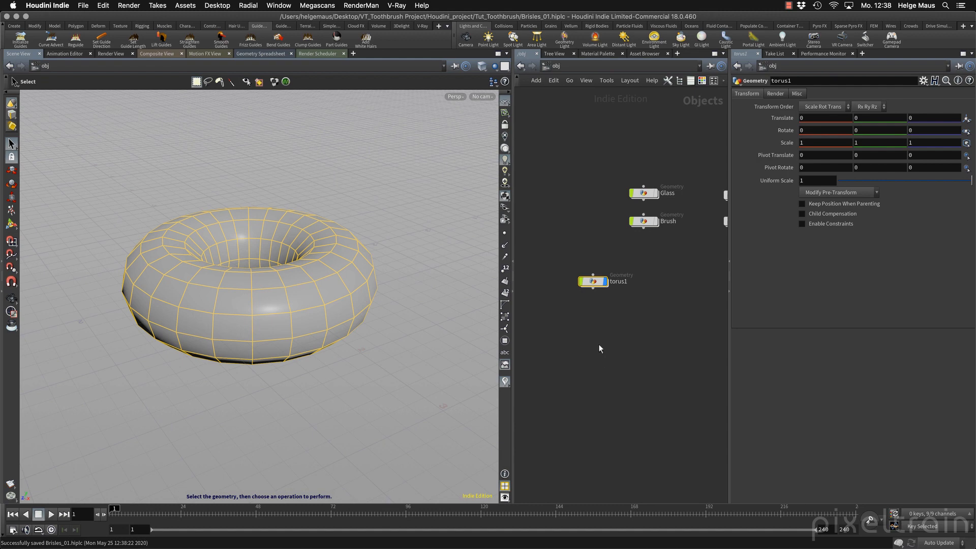
mouse_move(598, 286)
left_click(233, 26)
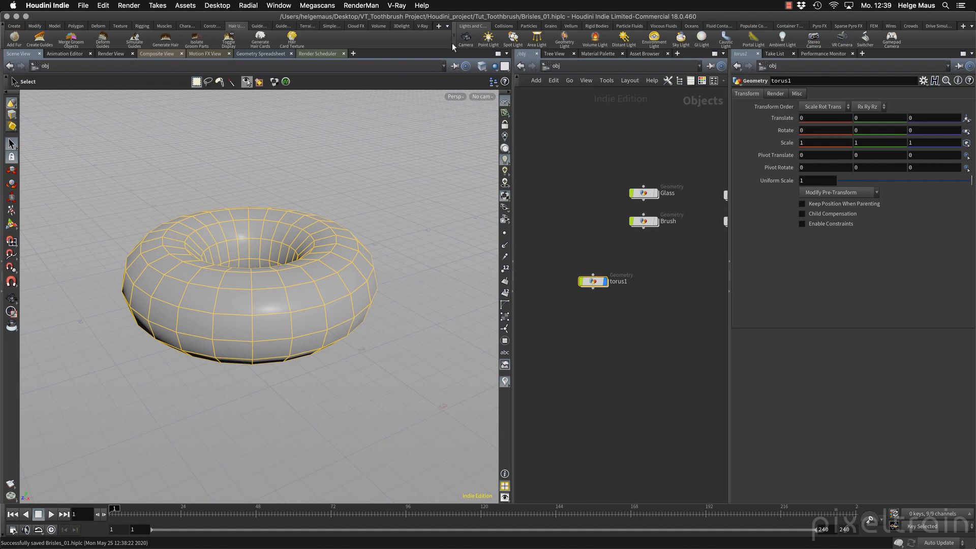
Examine the list of available shelves for the hair and guide tool sets.
left_click(439, 26)
mouse_move(446, 63)
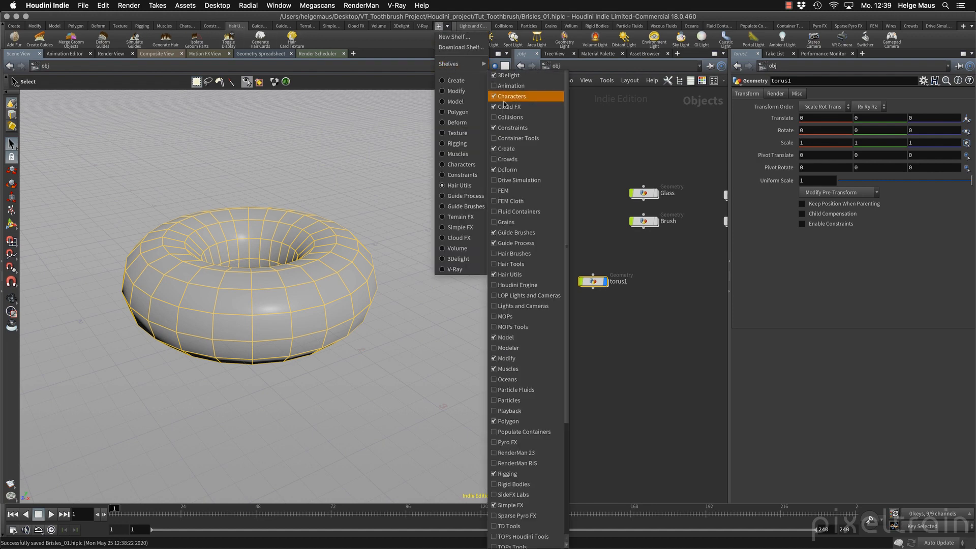
scroll(522, 283, "down", 2)
scroll(522, 284, "down", 1)
scroll(521, 277, "up", 3)
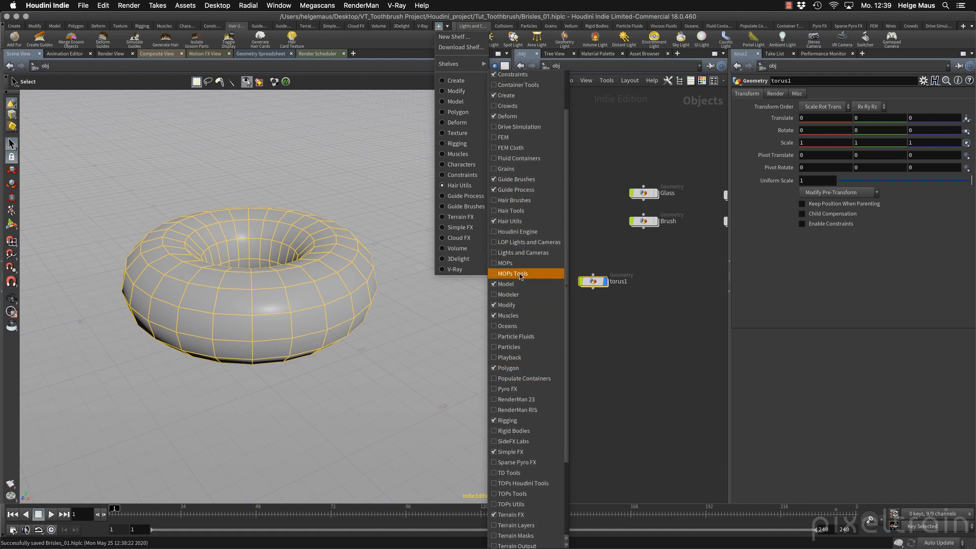
left_click(367, 42)
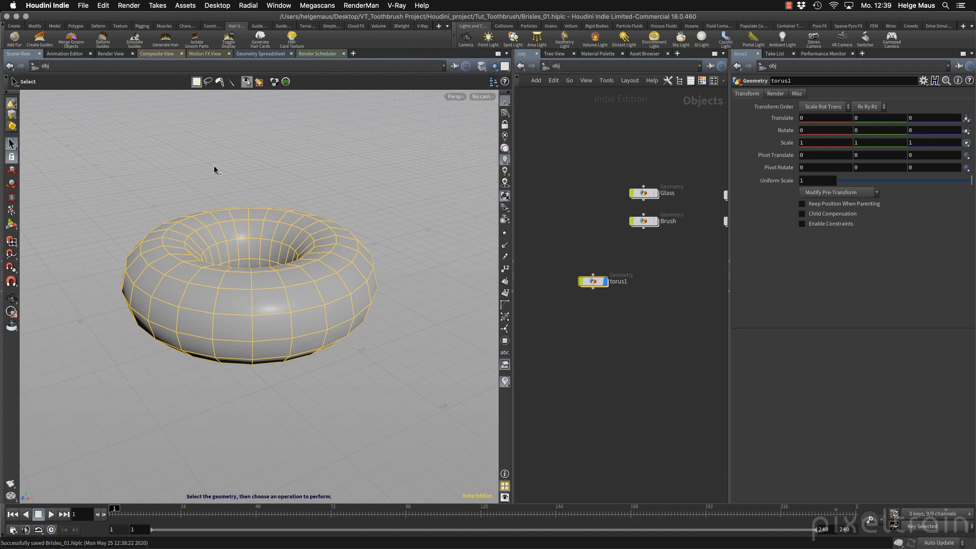
Apply Add Fur to the selected torus without an animated skin geometry.
left_click(15, 39)
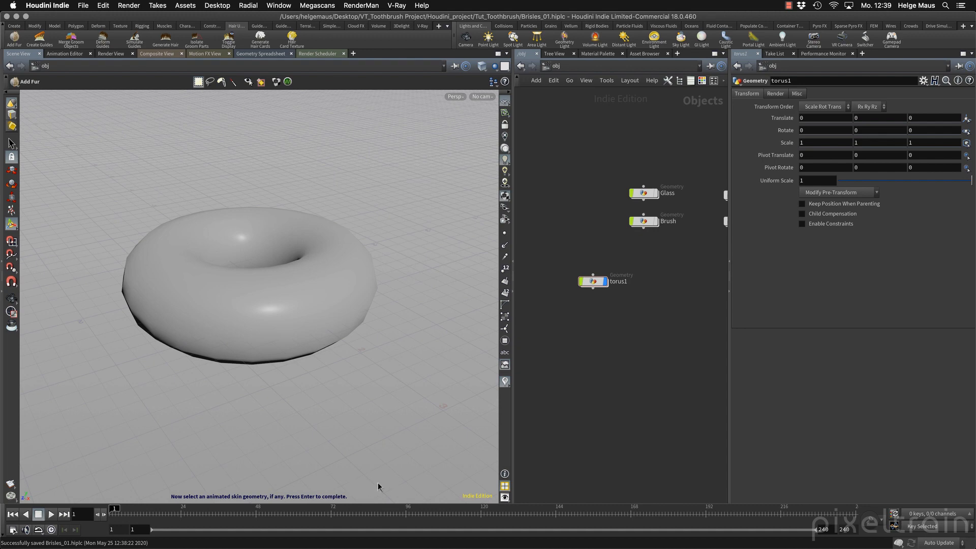
key("Return")
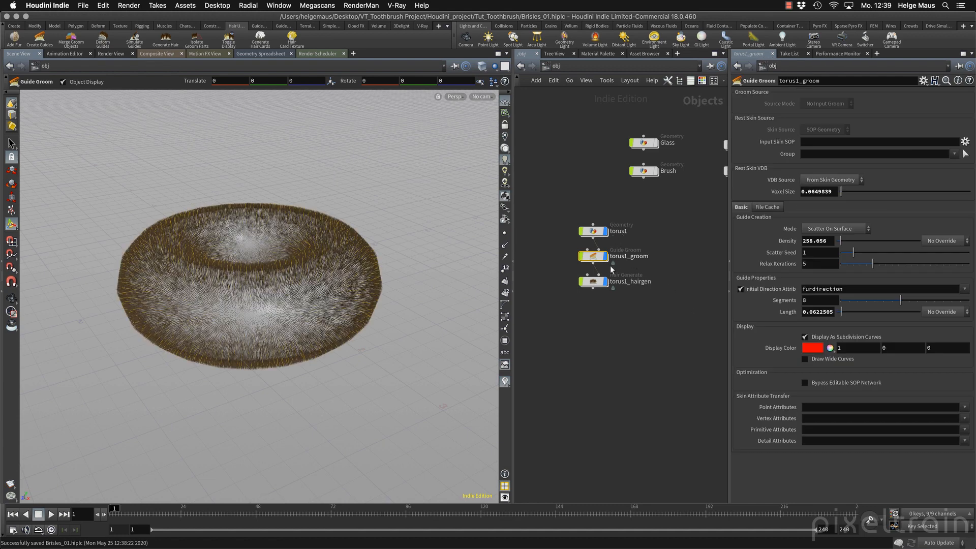
key("Escape")
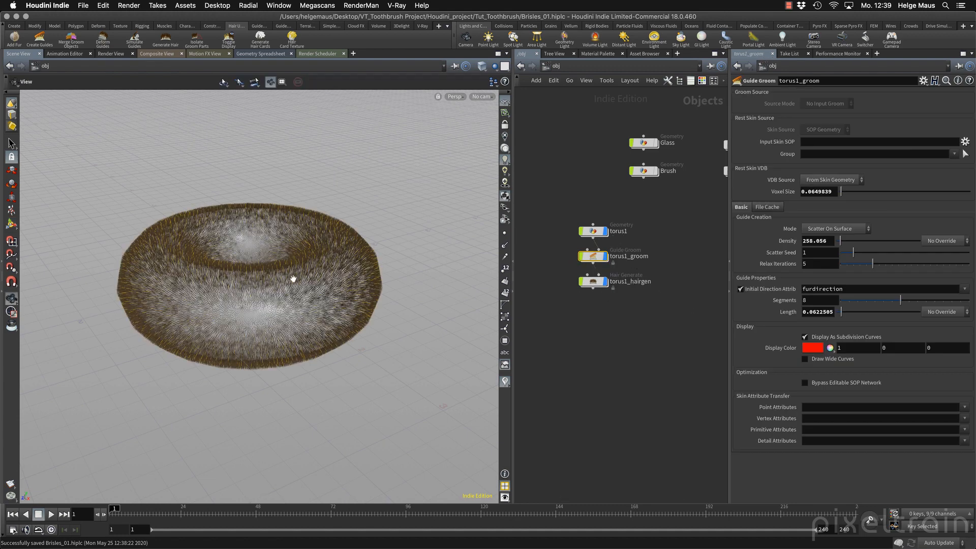
left_click_drag(312, 259, 313, 260)
key("Return")
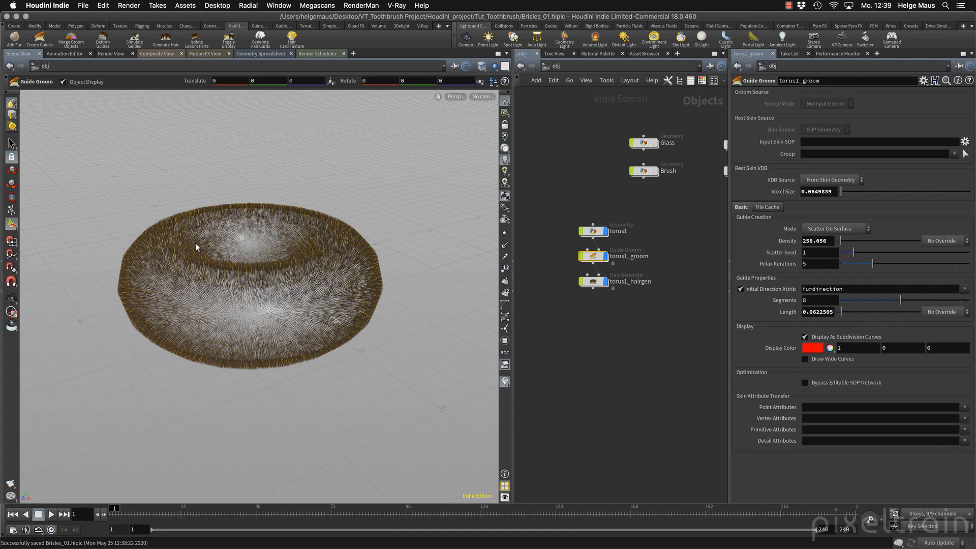
Inspect the geometry network inside torus1 and return to the object level.
left_click(647, 233)
double_click(592, 231)
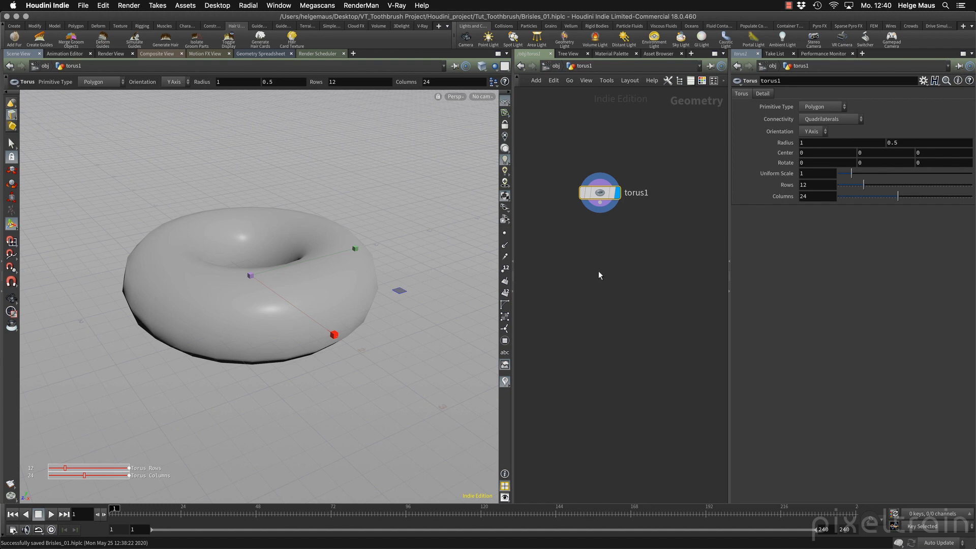
left_click(573, 148)
left_click(556, 66)
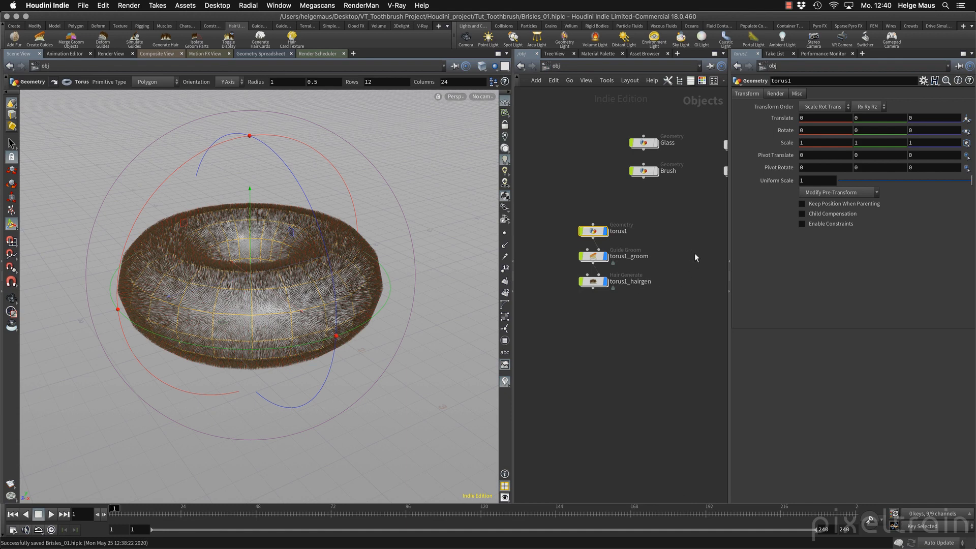
Select the torus1_groom node and hide torus1_hairgen to view only the guides on the torus.
left_click(603, 258)
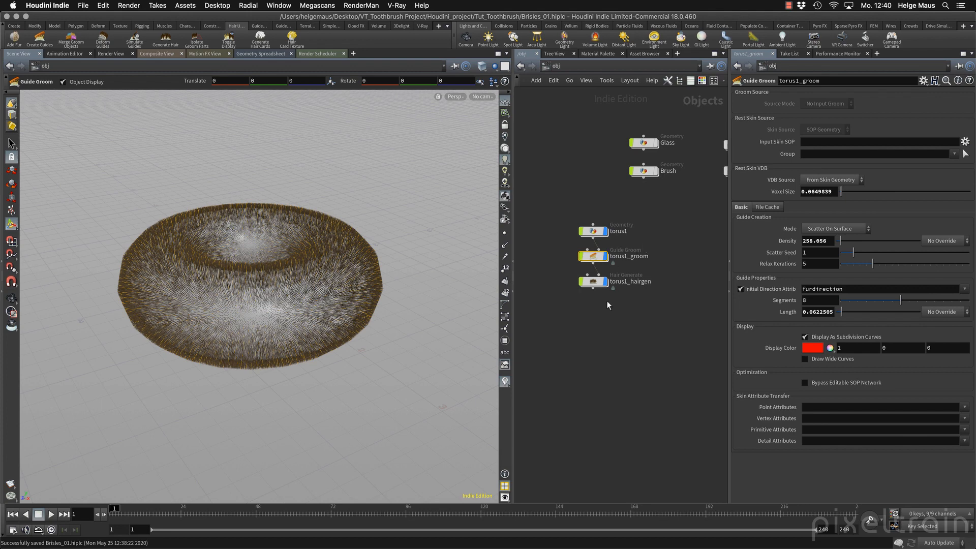
left_click(604, 283)
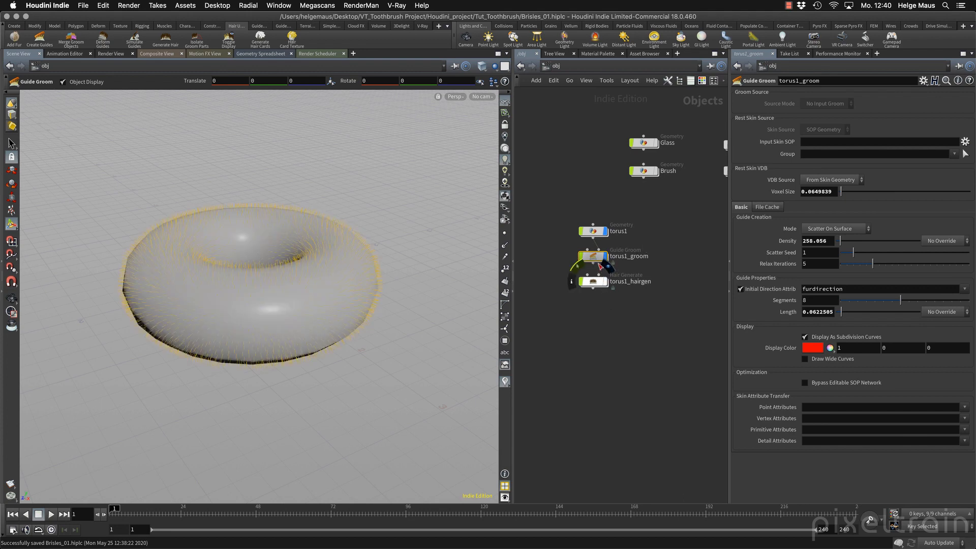
key("Escape")
right_click_drag(160, 306, 289, 283)
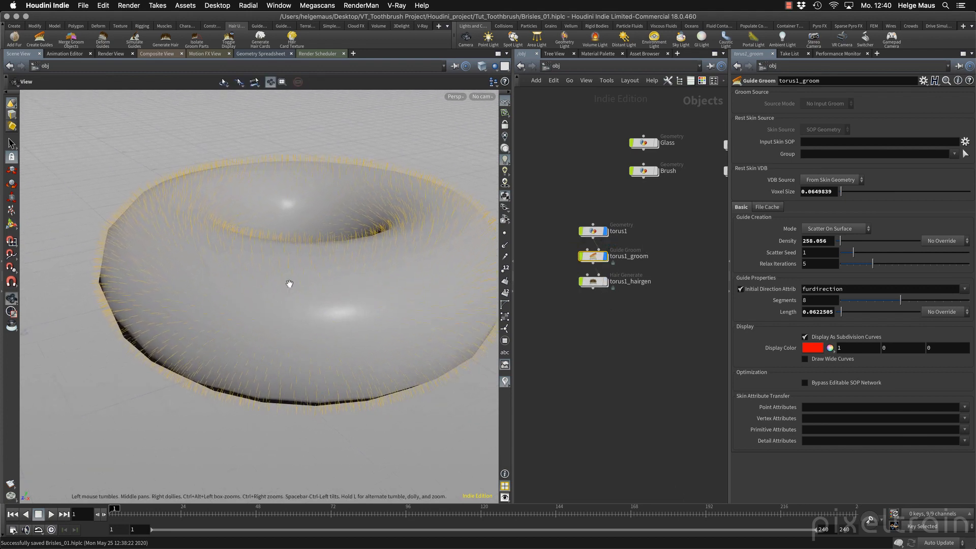
left_click_drag(290, 283, 304, 262)
middle_click_drag(348, 303, 249, 231)
left_click_drag(248, 231, 269, 261)
key("Return")
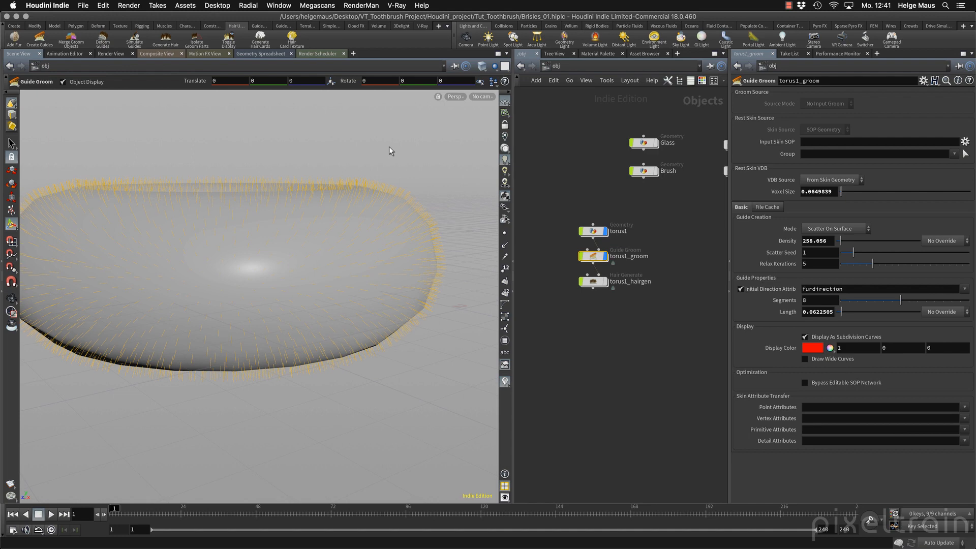
key("Escape")
left_click_drag(360, 202, 160, 185)
key("Return")
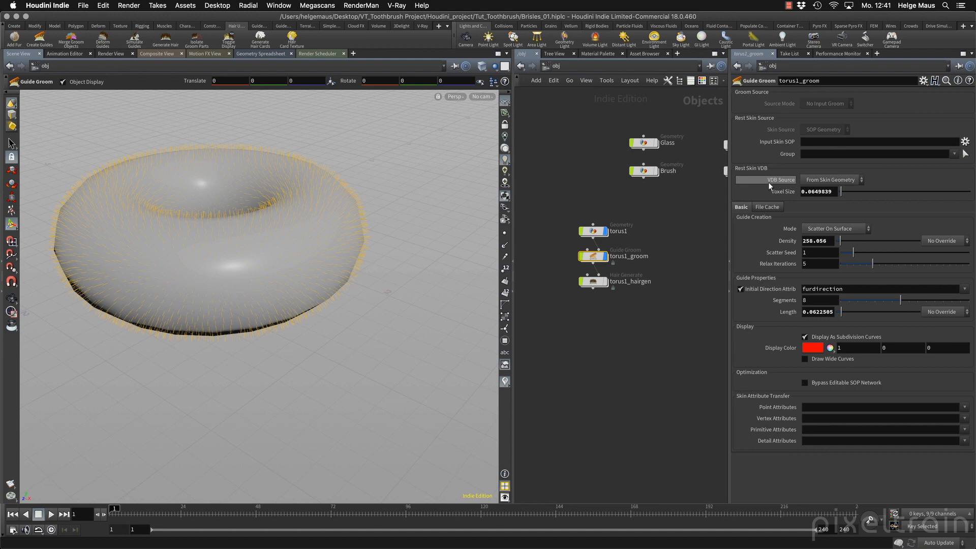
Review the VDB Source options of torus1_groom and examine the scattered guides on the torus.
left_click(853, 180)
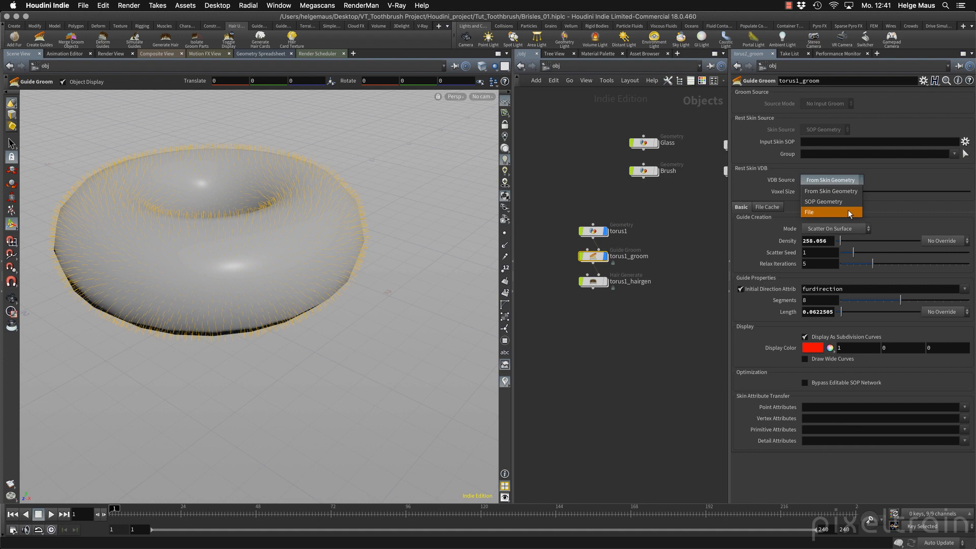
left_click(922, 172)
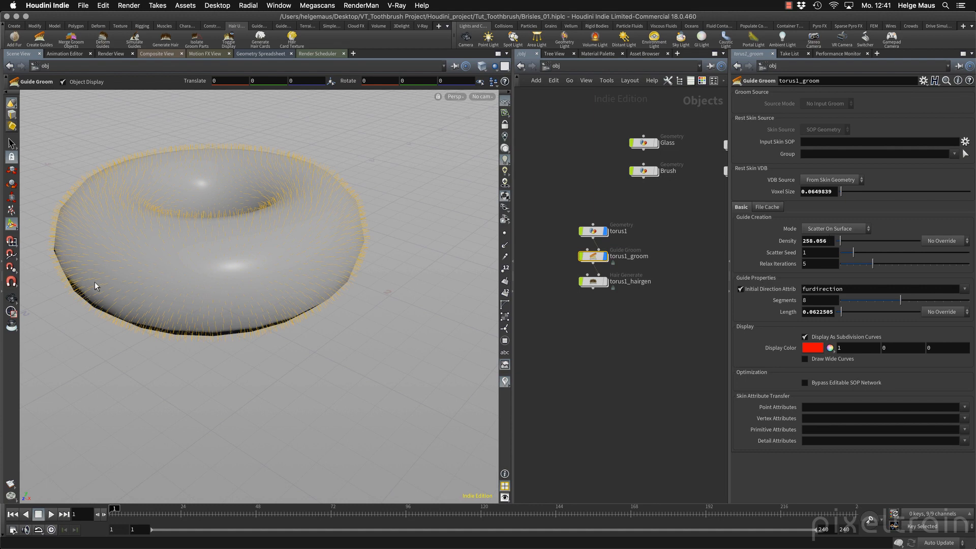
left_click_drag(108, 286, 189, 301, "alt")
right_click_drag(189, 301, 279, 297, "alt")
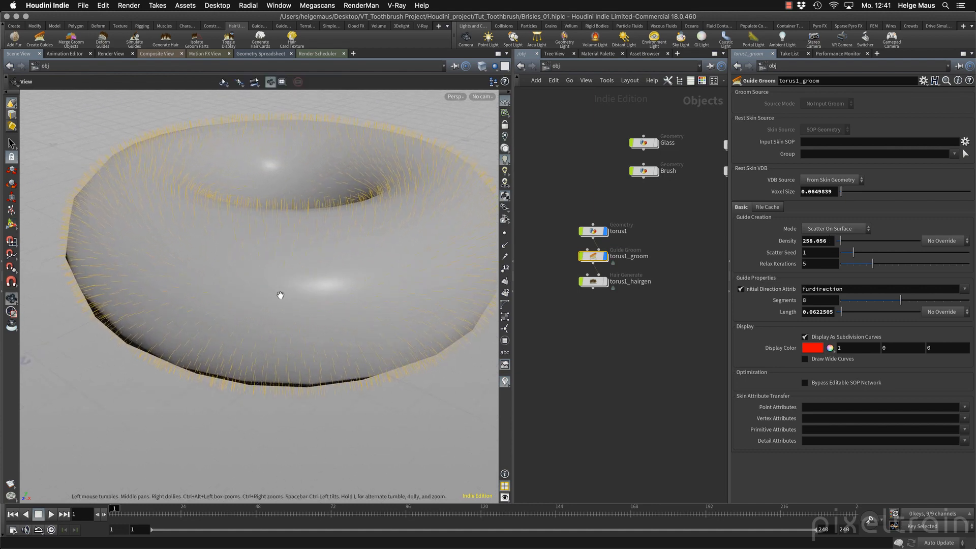
mouse_move(279, 296)
left_mouse_down("alt")
mouse_move(221, 269)
mouse_move(293, 290)
mouse_move(285, 287)
left_mouse_up("alt")
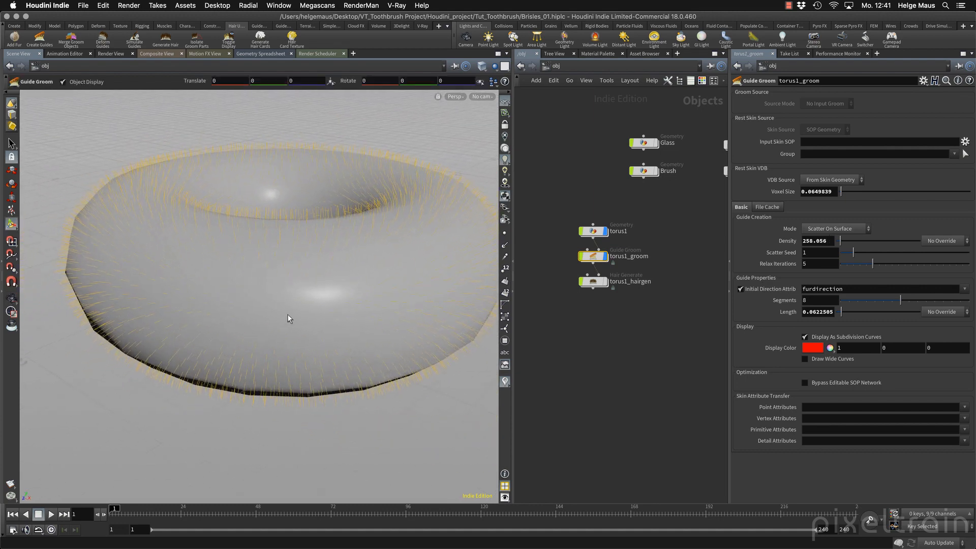
Set the guide creation mode of torus1_groom to Guide Per Point.
left_click(858, 231)
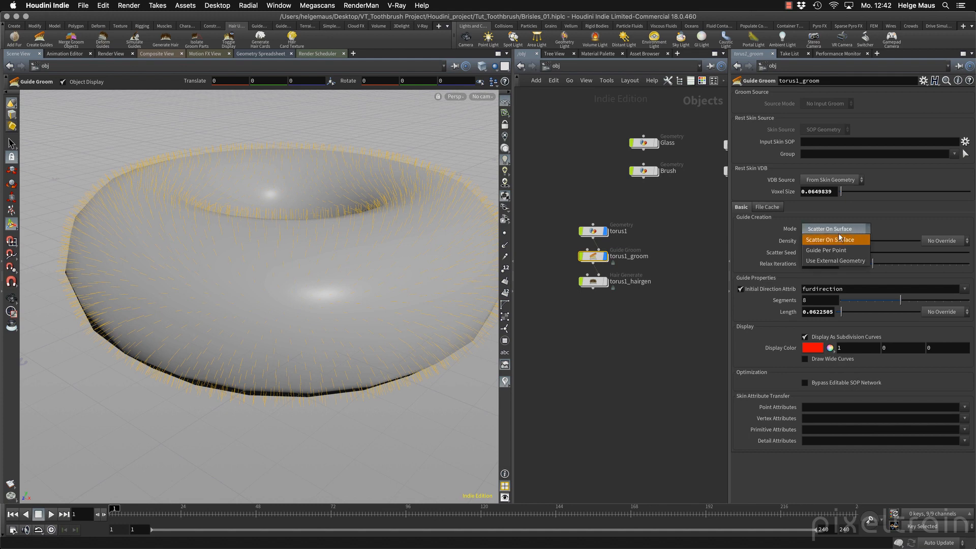
left_click(833, 252)
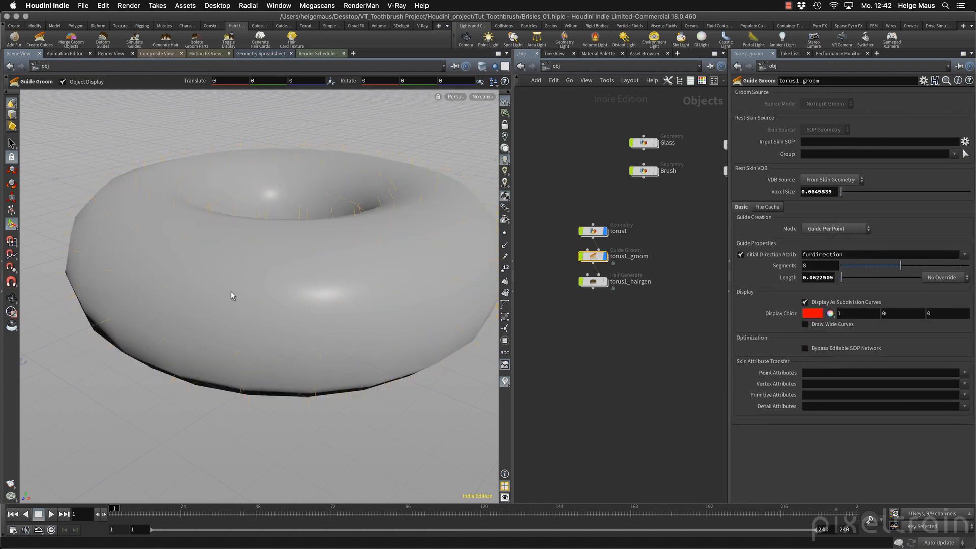
right_click_drag(233, 296, 153, 305, "alt")
left_click_drag(153, 305, 164, 288, "alt")
Display points in the viewport and switch the shading to wire-over-shaded.
left_click(504, 233)
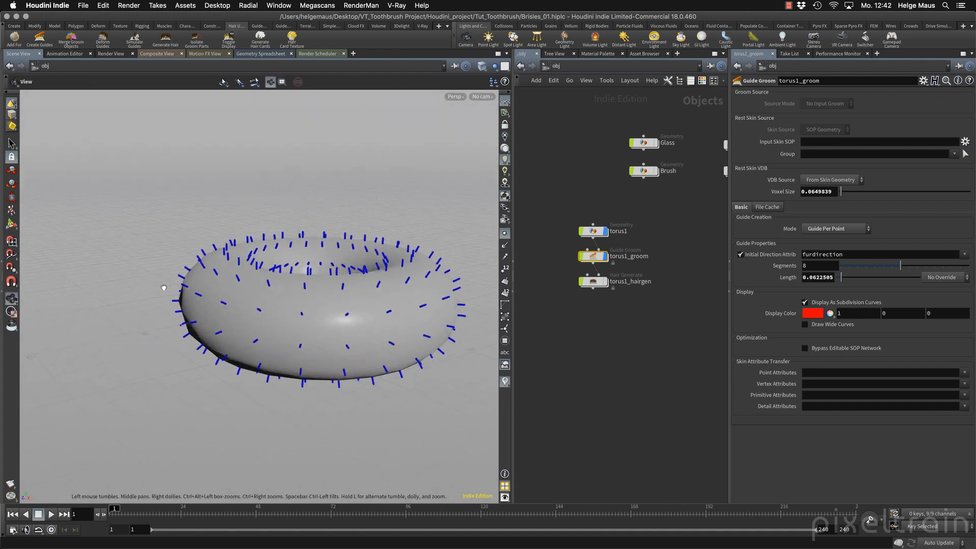
right_click_drag(164, 288, 310, 277, "alt")
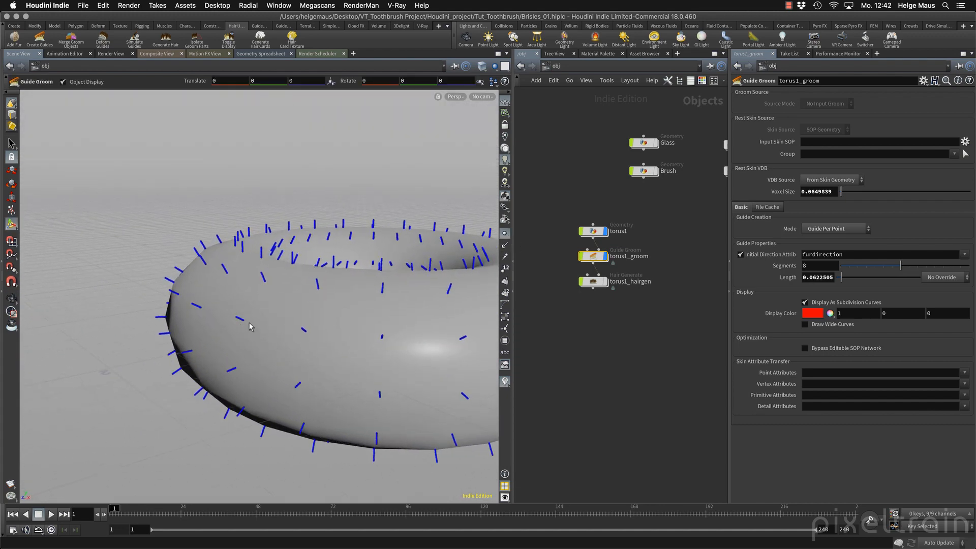
key("shift+w")
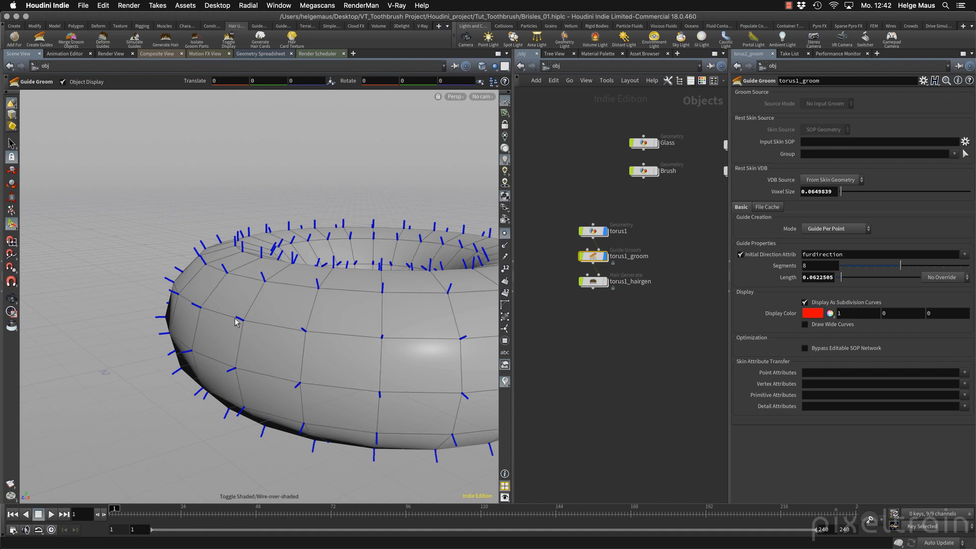
Return the viewport to plain smooth shading and try the Use External Geometry guide creation mode on torus1_groom.
key("shift+w")
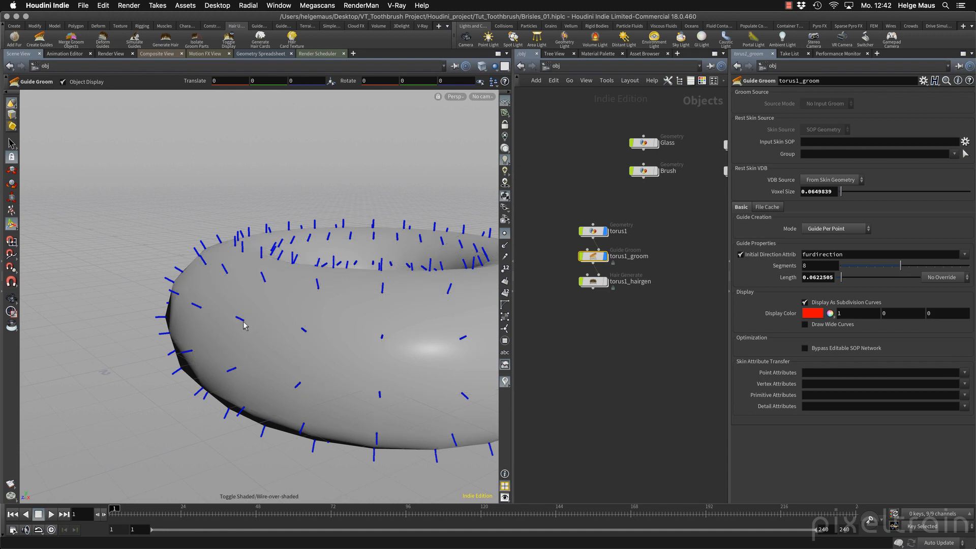
mouse_move(251, 325)
left_mouse_down("alt")
mouse_move(359, 319)
mouse_move(283, 327)
mouse_move(294, 328)
left_mouse_up("alt")
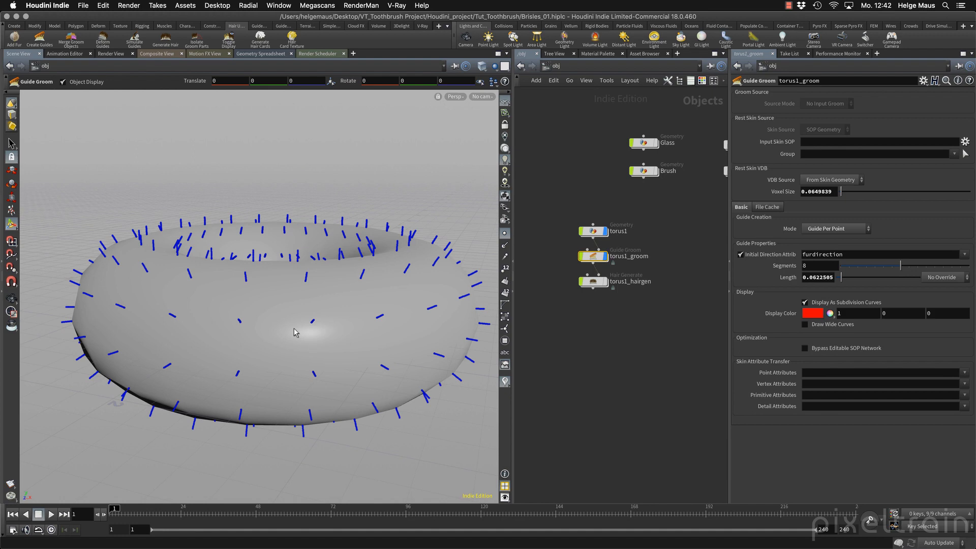
left_click(856, 230)
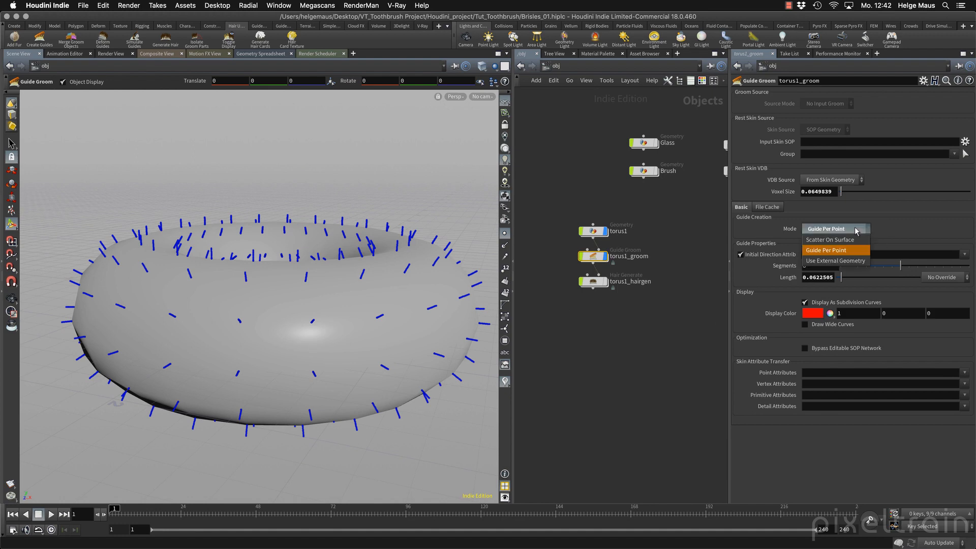
left_click(836, 261)
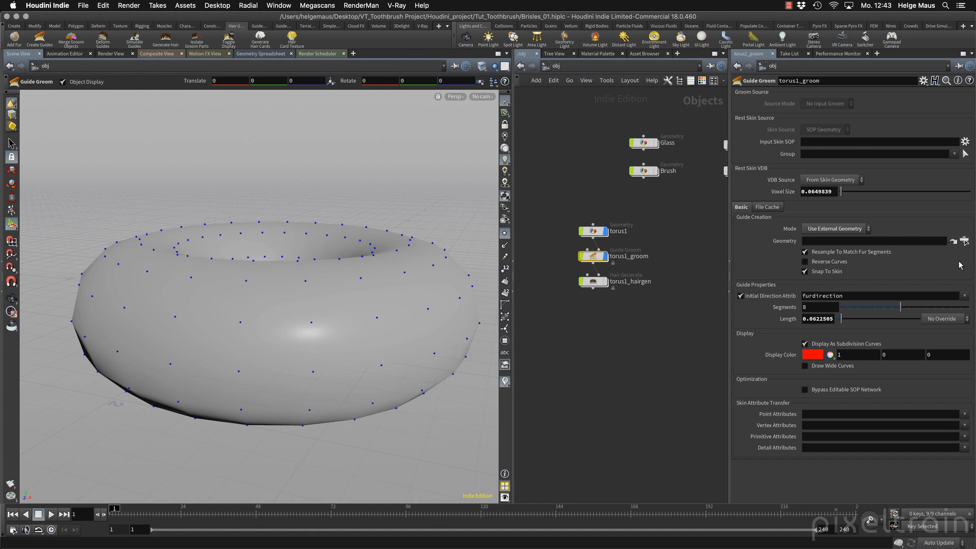
Set the guide creation mode of torus1_groom to Scatter On Surface and inspect the guide segments up close.
left_click(835, 229)
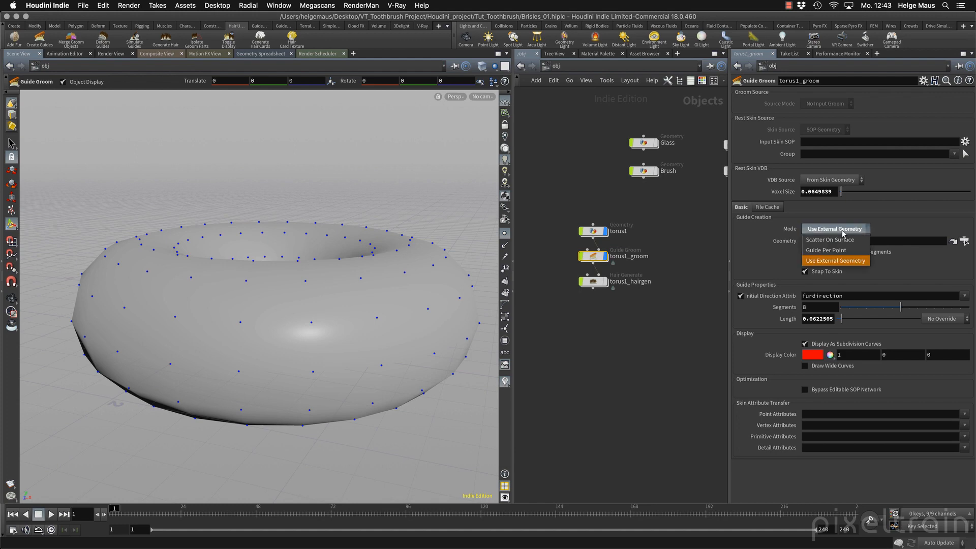
left_click(819, 235)
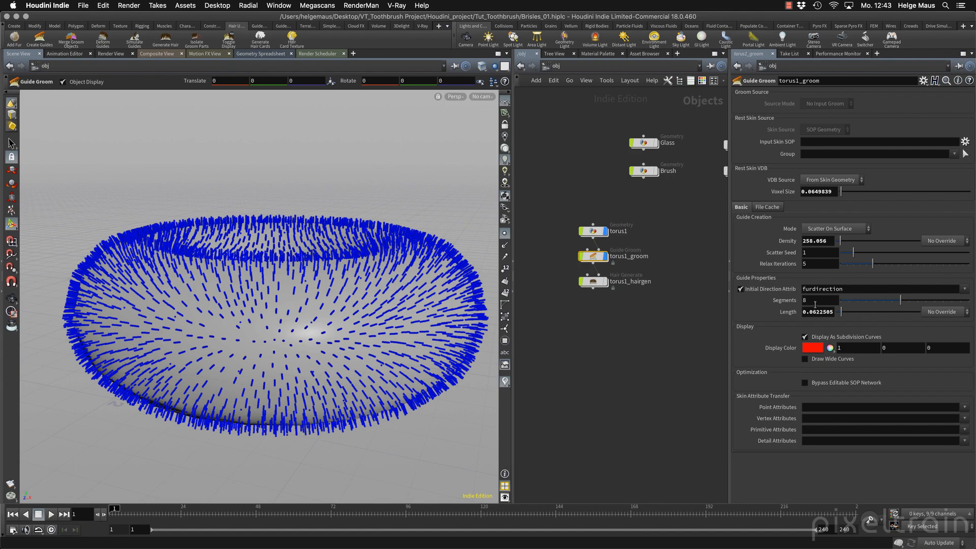
right_click_drag(173, 365, 297, 337, "alt")
left_click_drag(297, 336, 409, 311)
key("Escape")
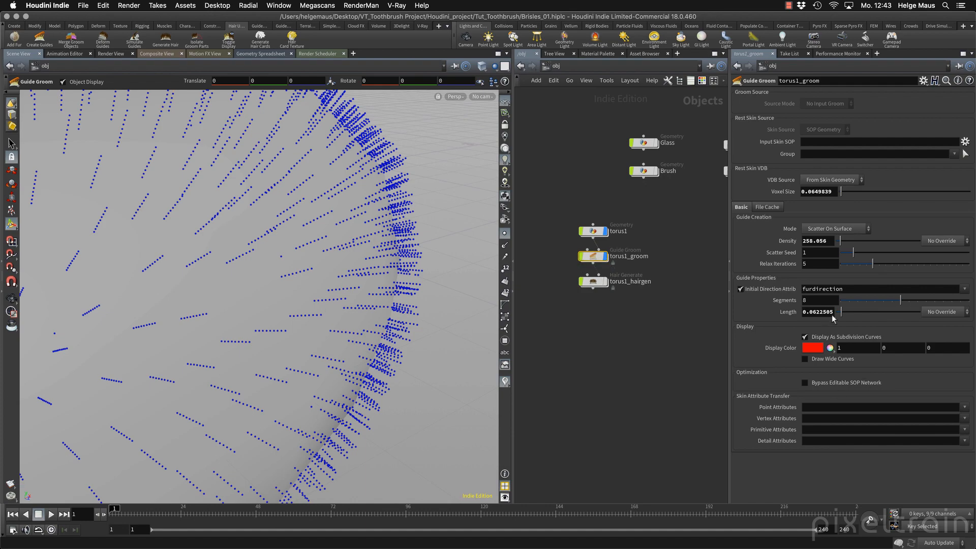
Lengthen the guides of torus1_groom to 0.289 and turn off the point display in the viewport.
left_click_drag(841, 311, 861, 316)
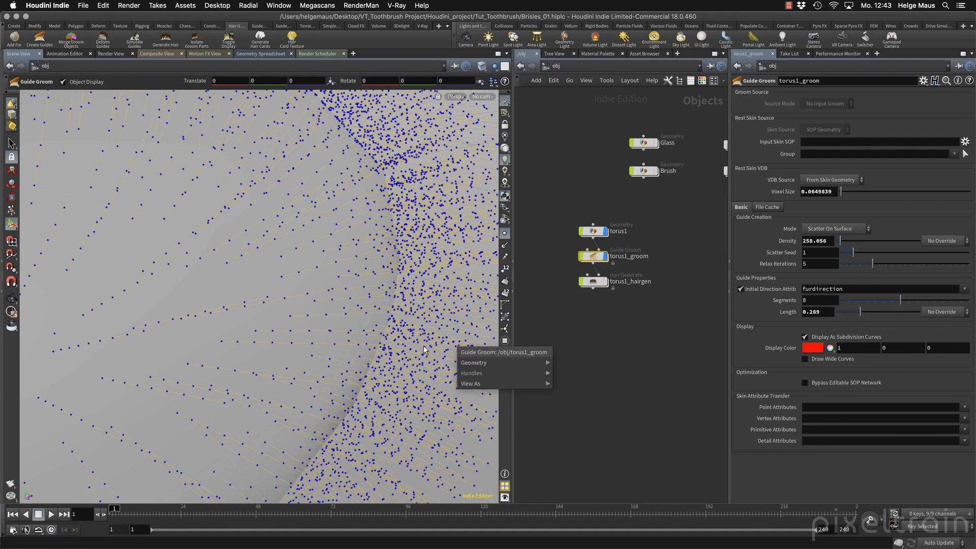
left_click(506, 235)
left_click(506, 237)
right_click_drag(310, 329, 144, 362, "alt")
left_click_drag(144, 361, 312, 304, "alt")
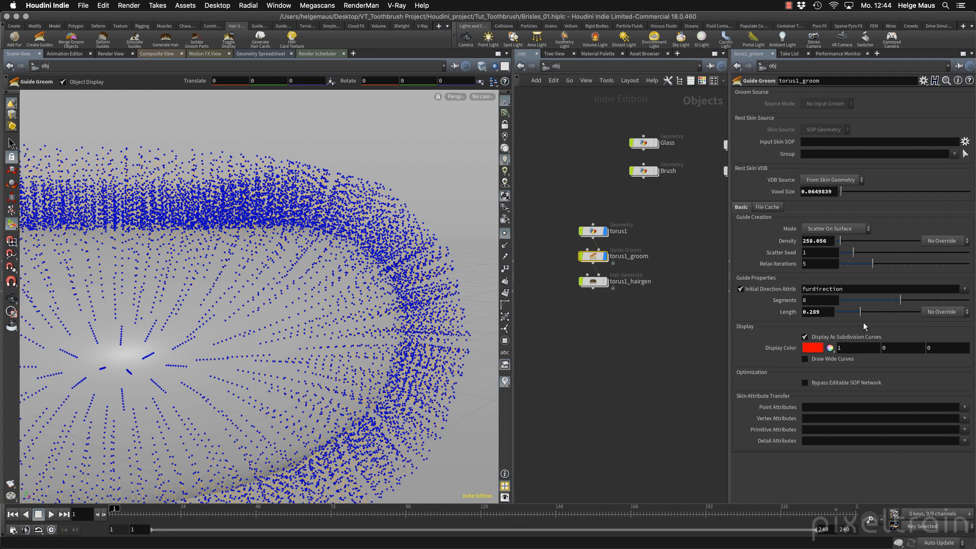
left_click(505, 234)
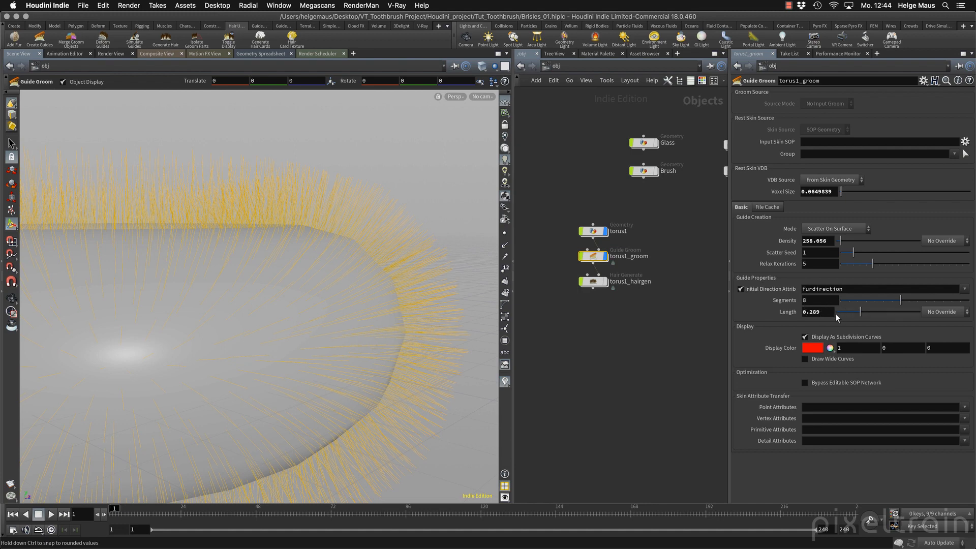
Try a Texture override for the guide length of torus1_groom, but settle on the Skin Attribute override.
left_click(939, 315)
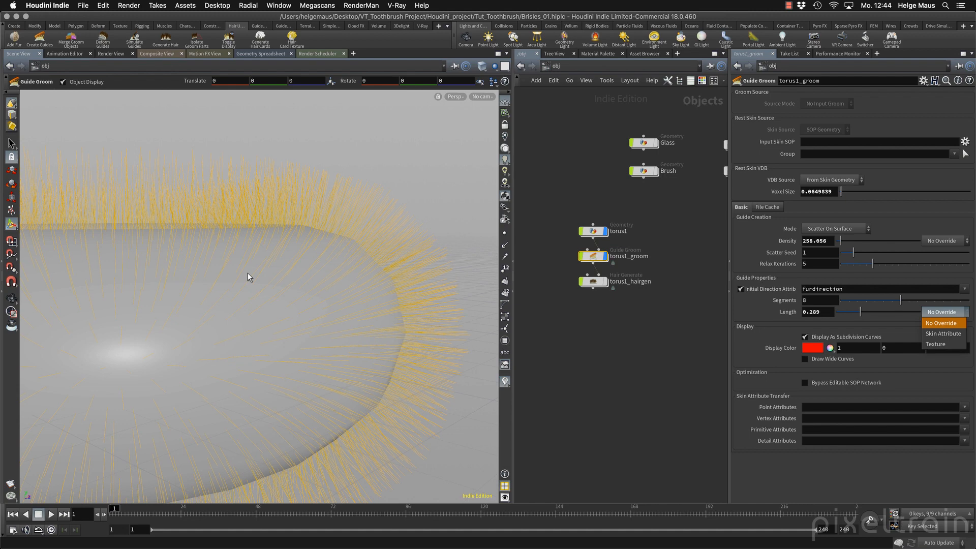
left_click(934, 346)
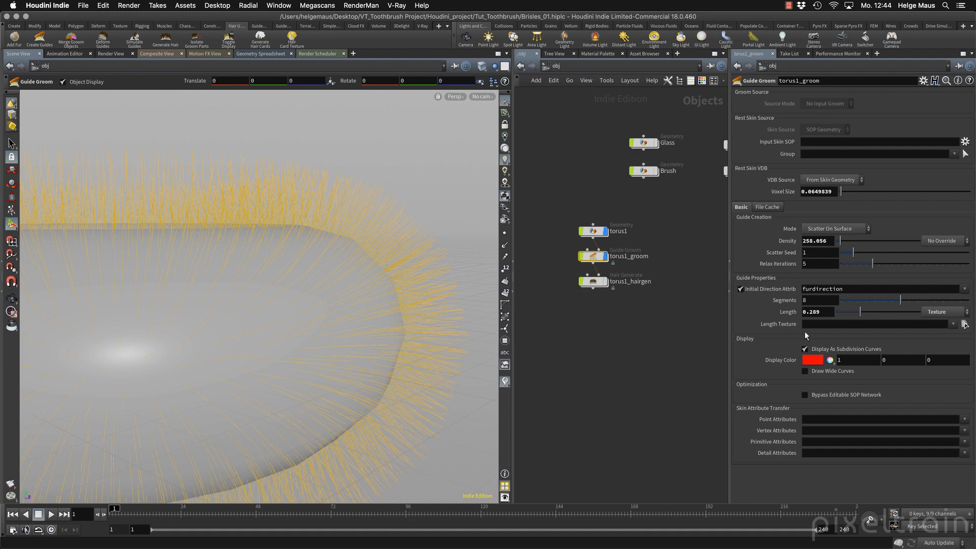
left_click(946, 311)
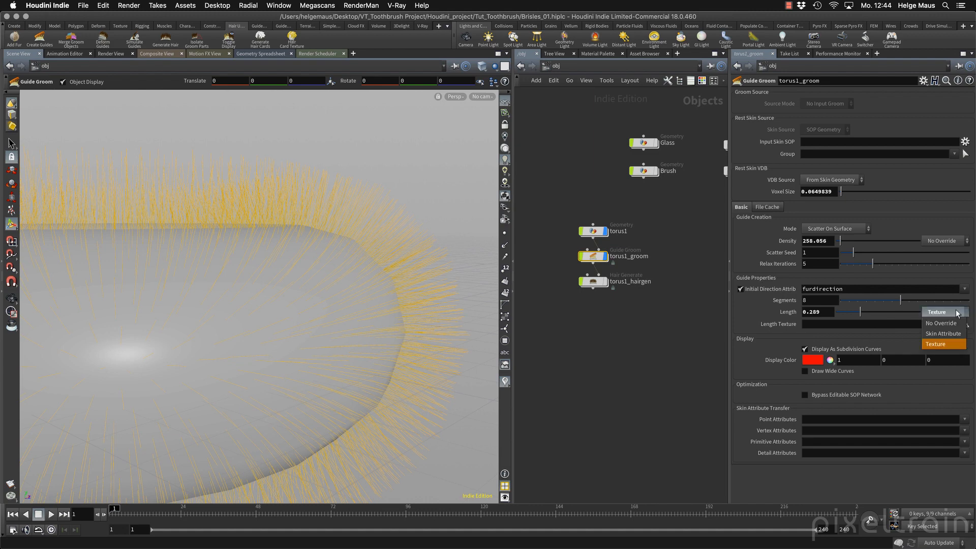
left_click(951, 339)
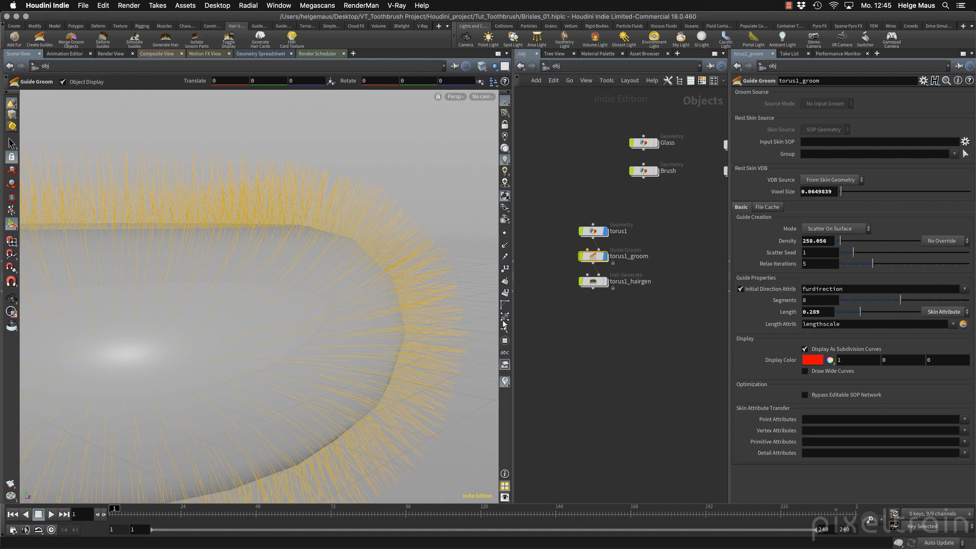
Go inside the torus1 object and set the torus to 50 rows and 50 columns.
left_click(592, 230)
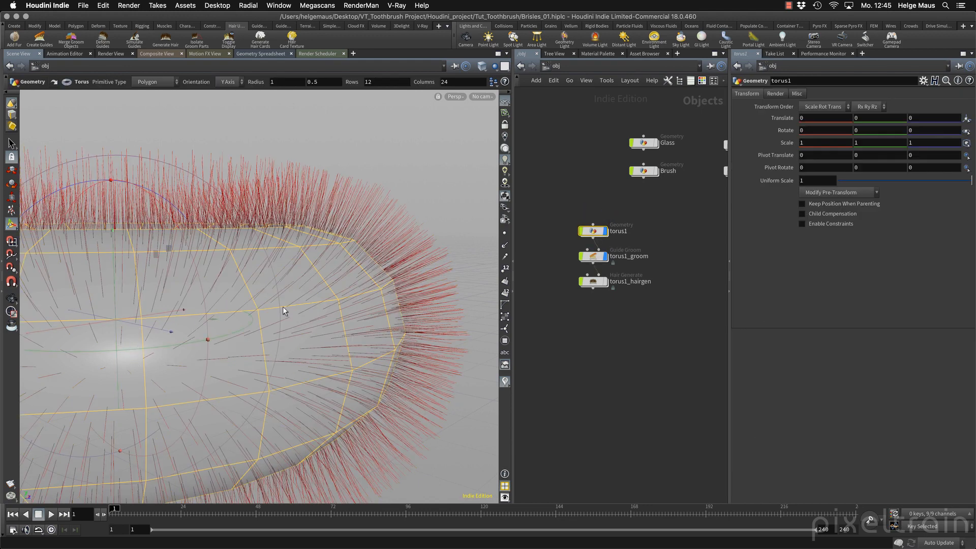
double_click(593, 231)
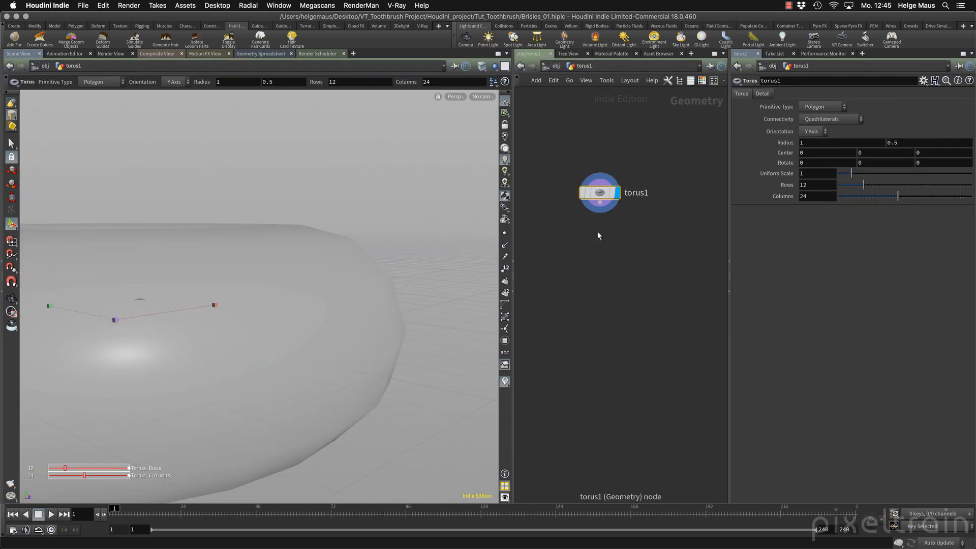
left_click(600, 203)
key("Escape")
double_click(807, 189)
type("50")
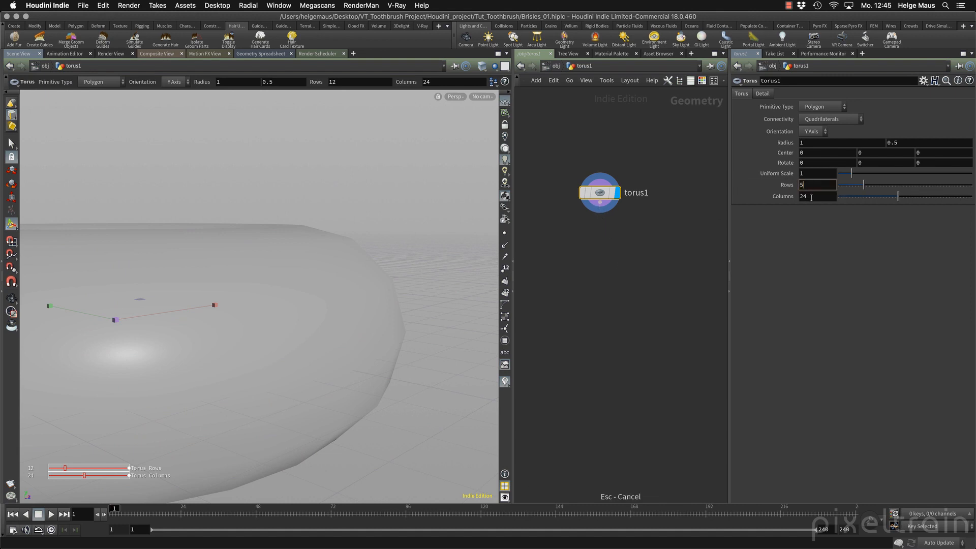
key("Tab")
type("50")
key("Tab")
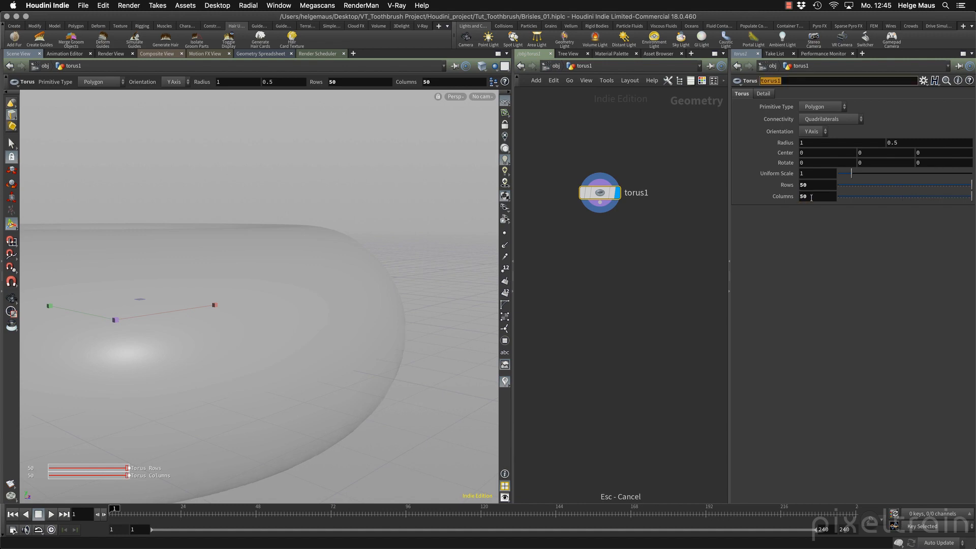
left_click(807, 254)
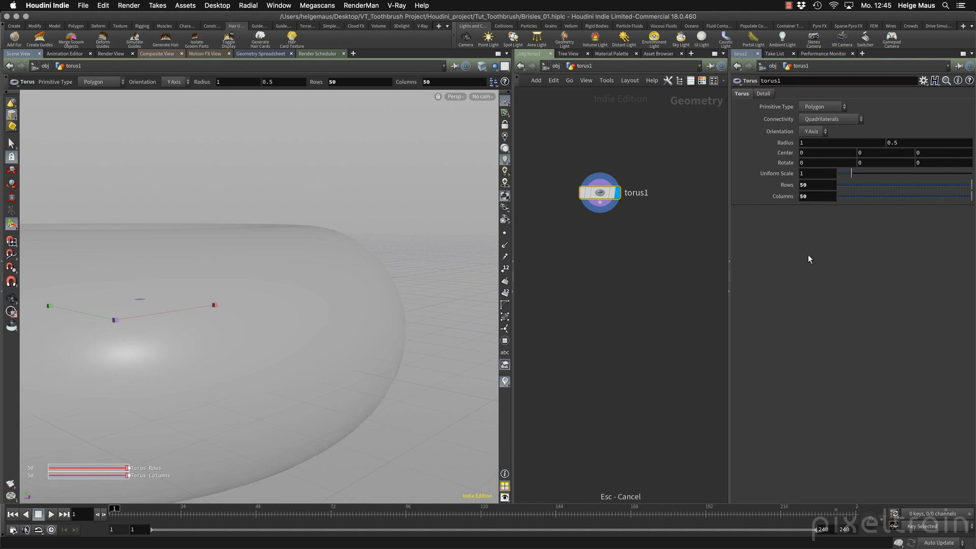
Return to the object level, select torus1_groom and show the torus in wire-over-shaded mode to check its mesh density.
left_click(556, 66)
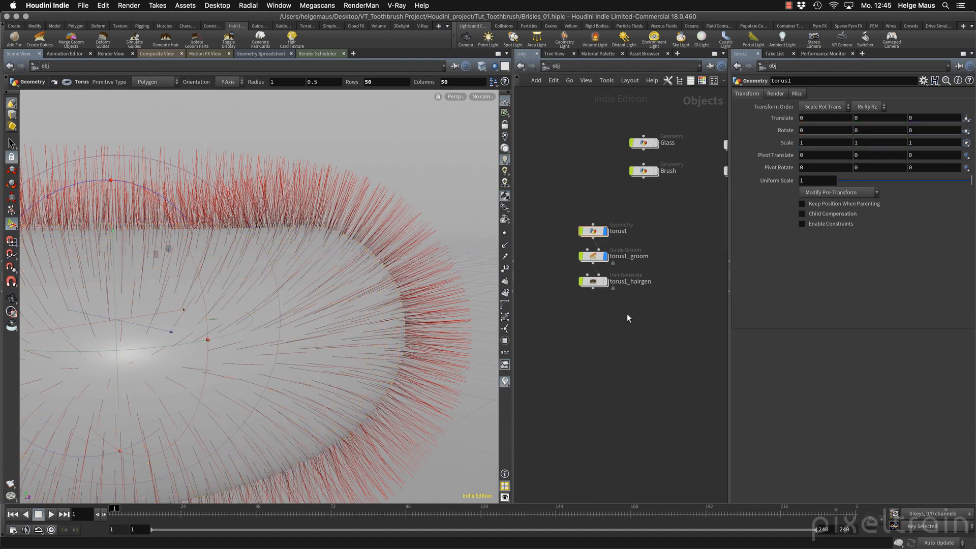
left_click(593, 255)
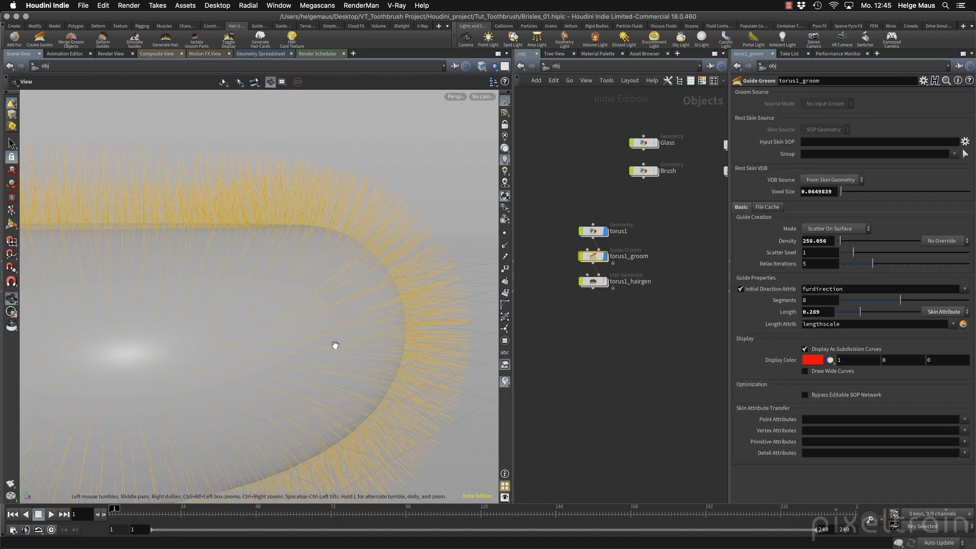
mouse_move(336, 345)
left_mouse_down("alt")
mouse_move(311, 375)
mouse_move(319, 362)
left_mouse_up("alt")
key("shift+w")
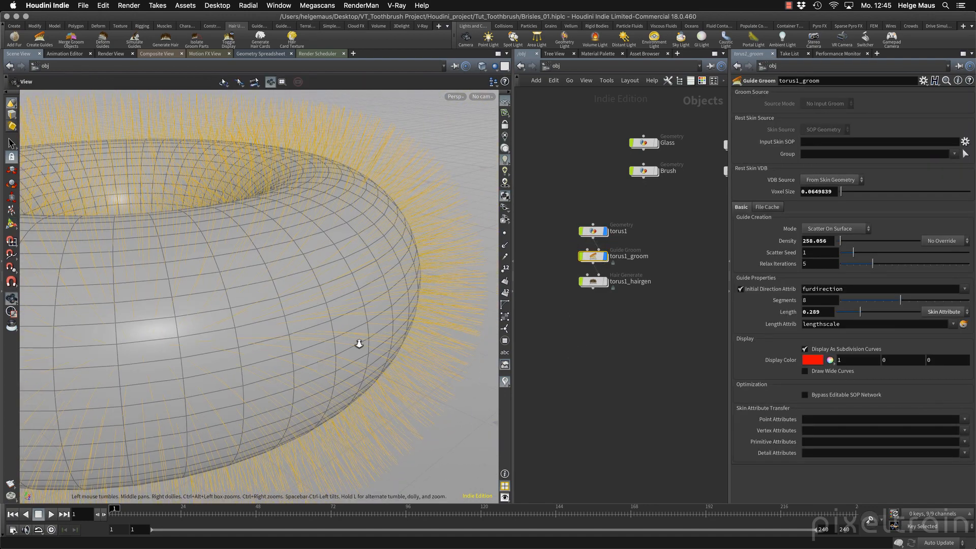
right_click_drag(359, 344, 185, 357, "alt")
left_click_drag(185, 357, 203, 353, "alt")
Increase the resolution of the torus inside torus1 to 100 rows and 200 columns.
double_click(591, 233)
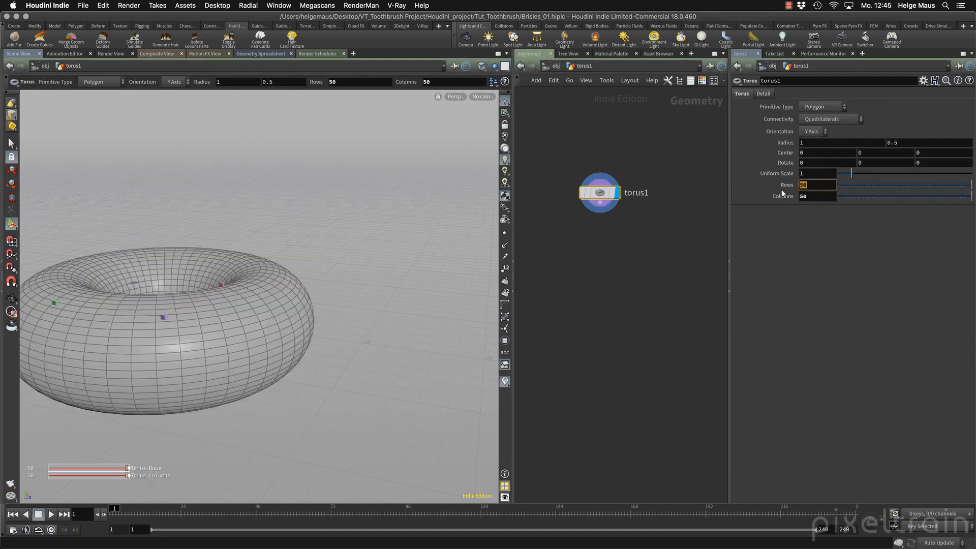
type("100")
key("Tab")
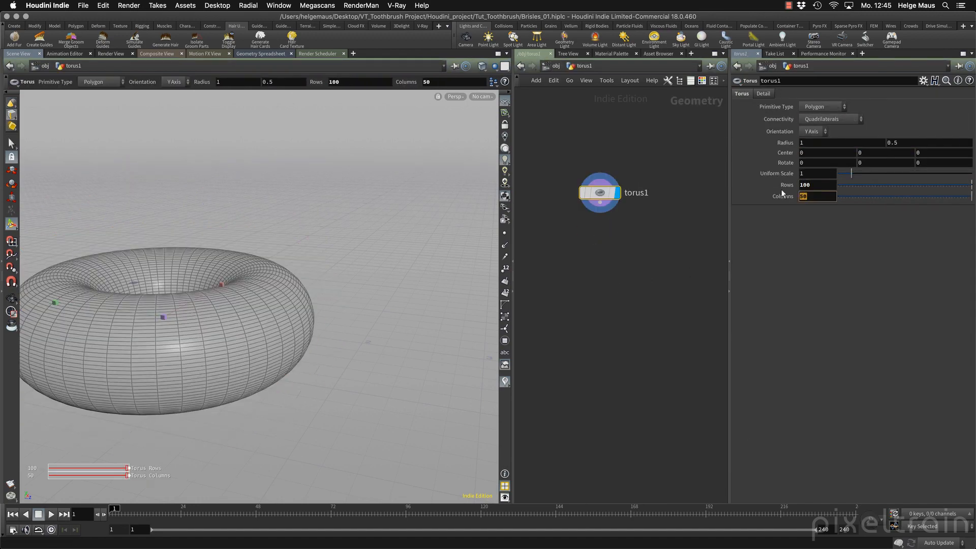
type("200")
key("Tab")
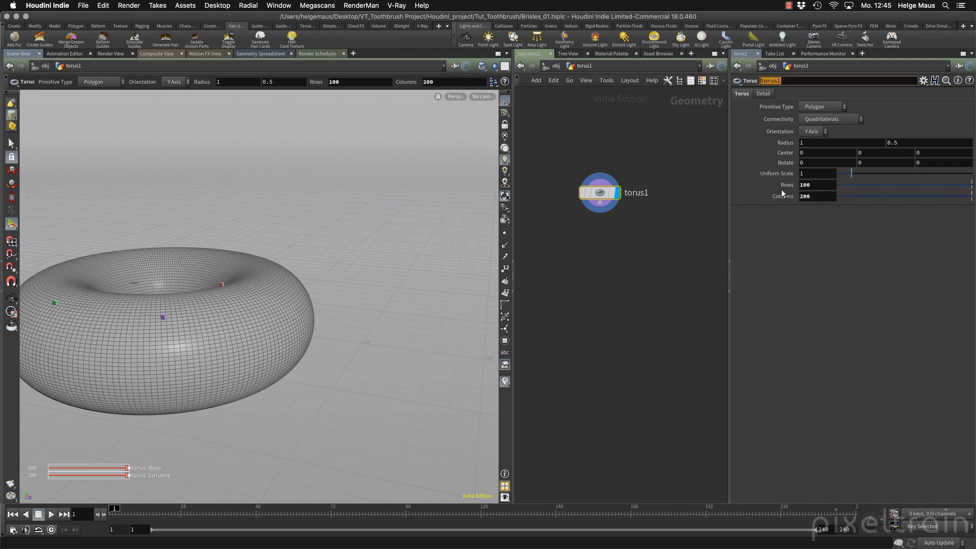
Return to the object level, select torus1_groom and view the guides on the refined torus.
left_click(539, 68)
left_click(594, 256)
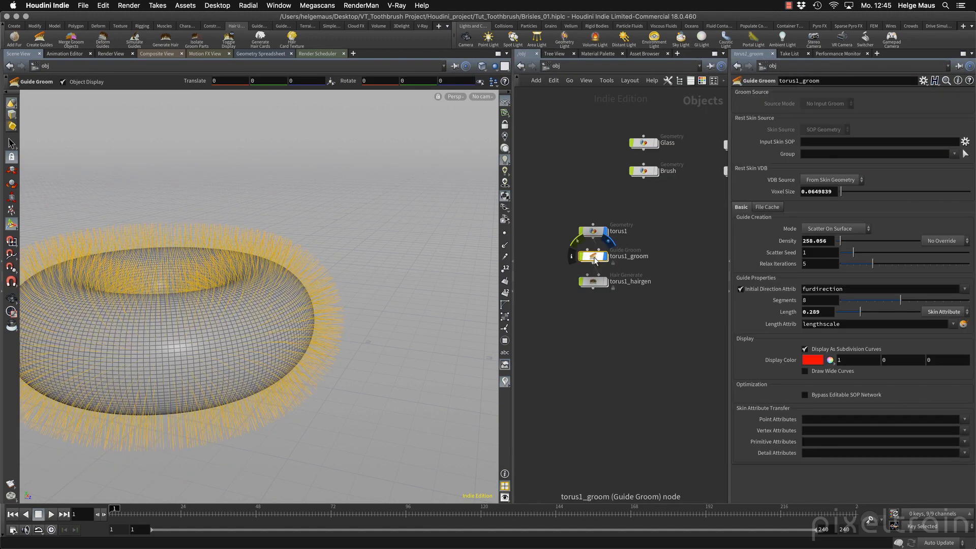
middle_click_drag(313, 277, 244, 326, "alt")
right_click_drag(244, 326, 331, 302, "alt")
left_click_drag(331, 303, 139, 244, "alt")
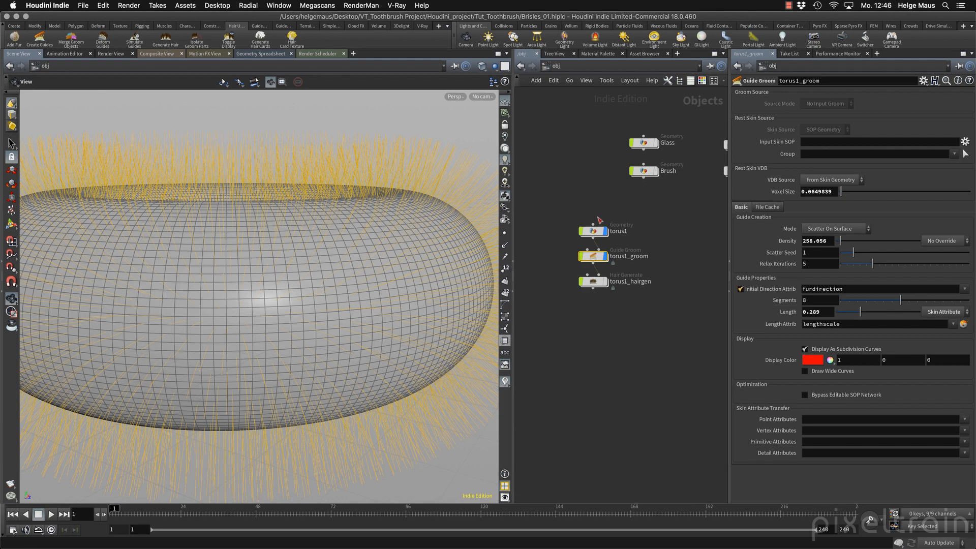
Start painting the guide length attribute from torus1_groom and space out the attribute nodes added below the torus.
mouse_move(594, 235)
left_click(962, 327)
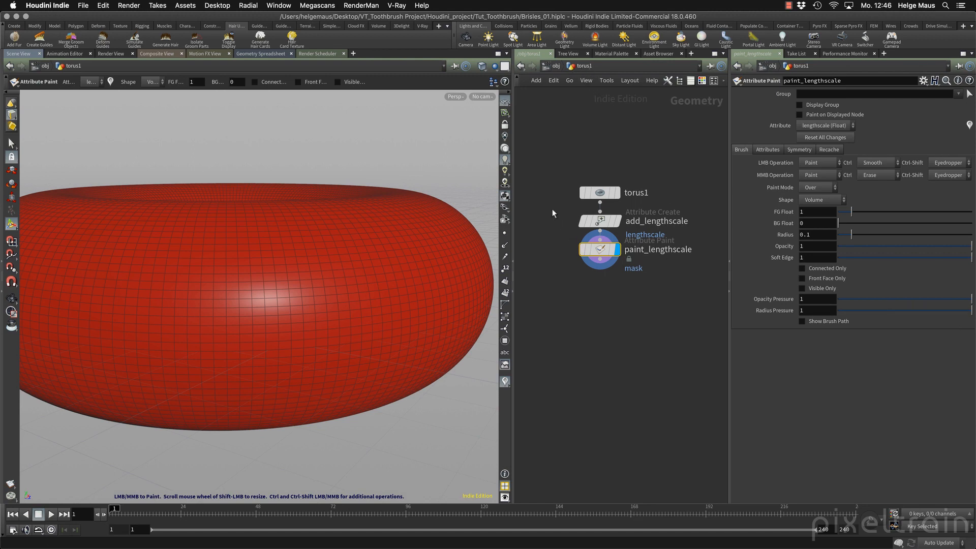
left_click_drag(553, 213, 646, 294)
mouse_move(601, 252)
left_mouse_down()
mouse_move(601, 284)
mouse_move(602, 235)
left_mouse_up()
Select add_lengthscale and review its lengthscale point values in the geometry spreadsheet before returning to the scene view.
left_click(602, 315)
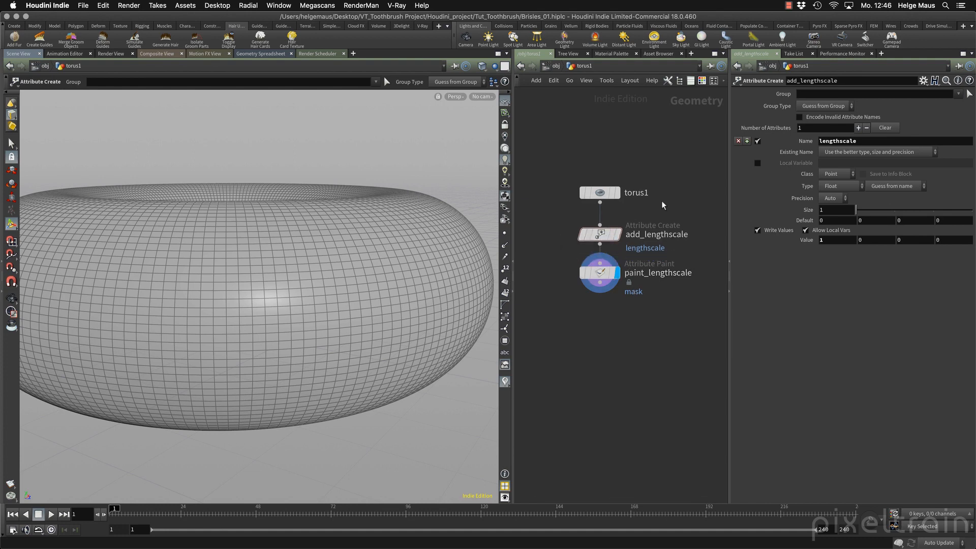
left_click(602, 233)
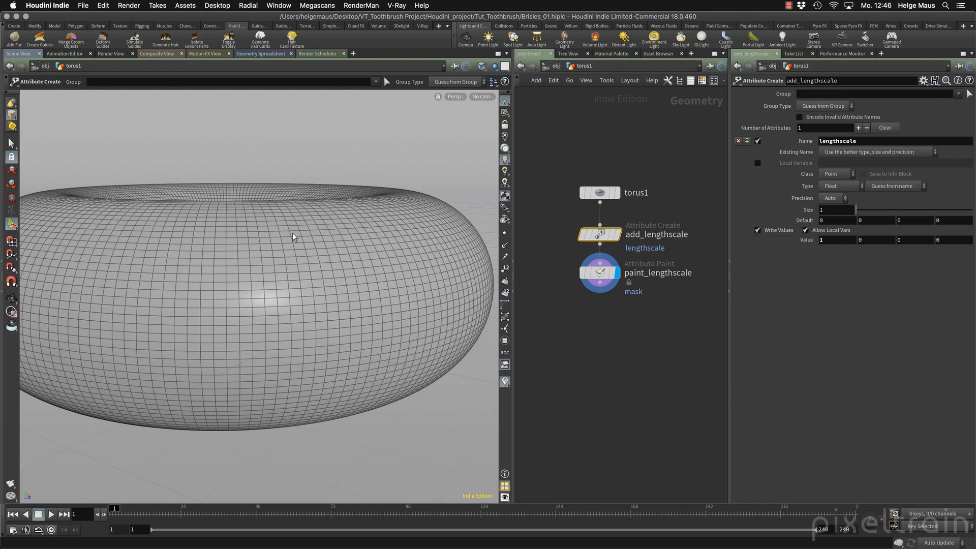
left_click(271, 55)
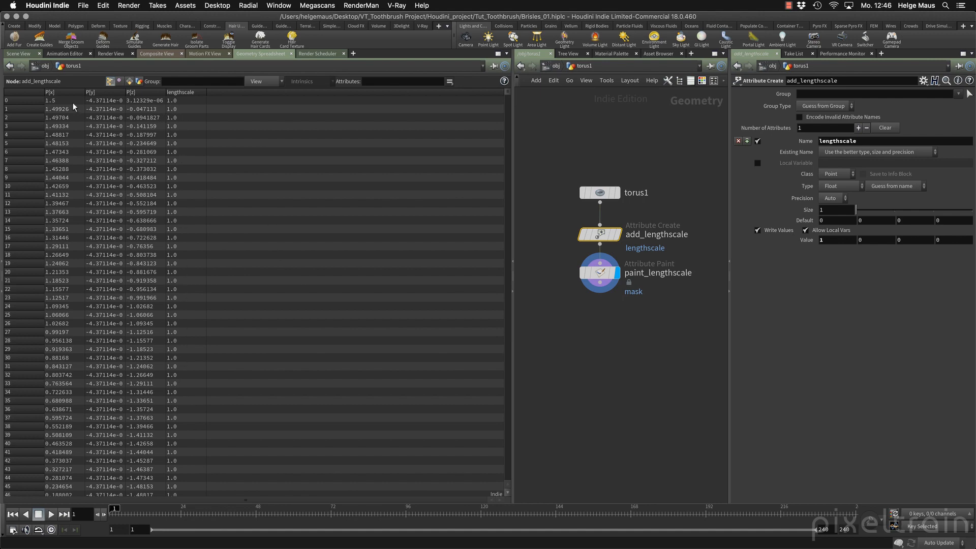
left_click(26, 54)
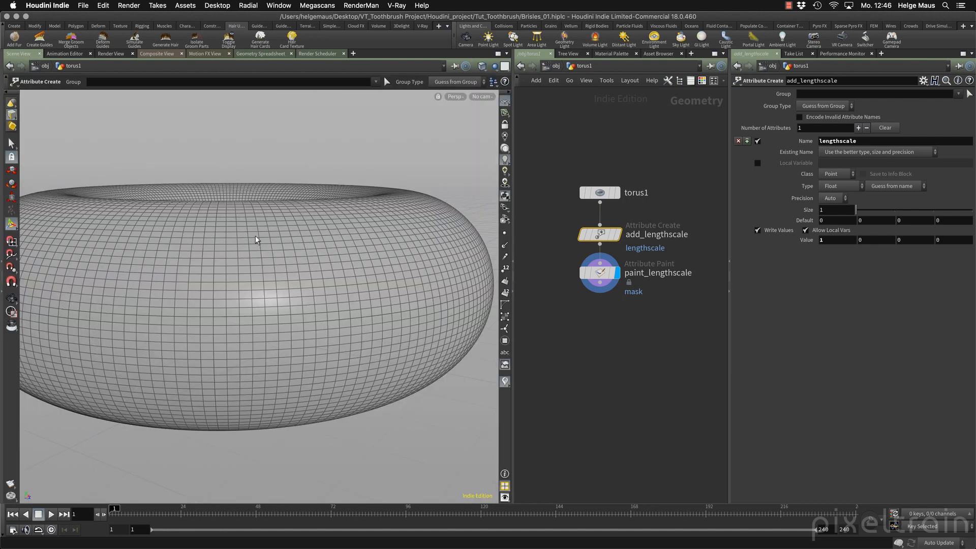
Select paint_lengthscale, bring the whole torus into view and activate its attribute painting tool.
left_click(610, 273)
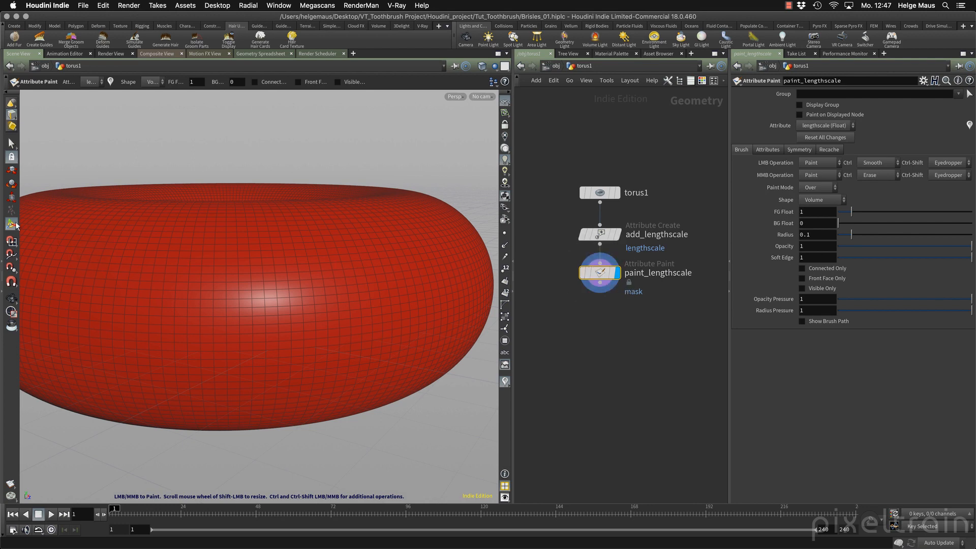
right_click_drag(373, 303, 244, 290, "alt")
mouse_move(244, 290)
left_mouse_down("alt")
mouse_move(296, 300)
mouse_move(279, 327)
left_mouse_up("alt")
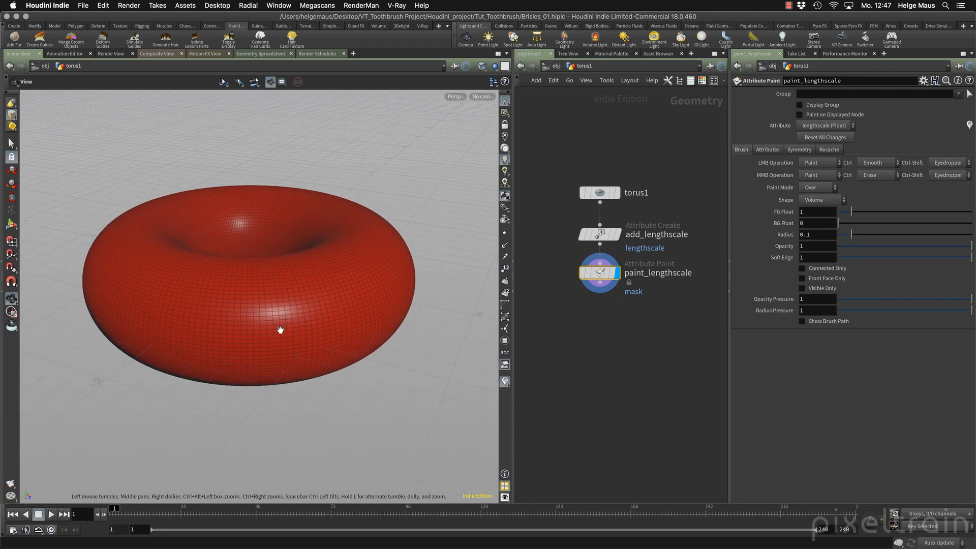
key("Return")
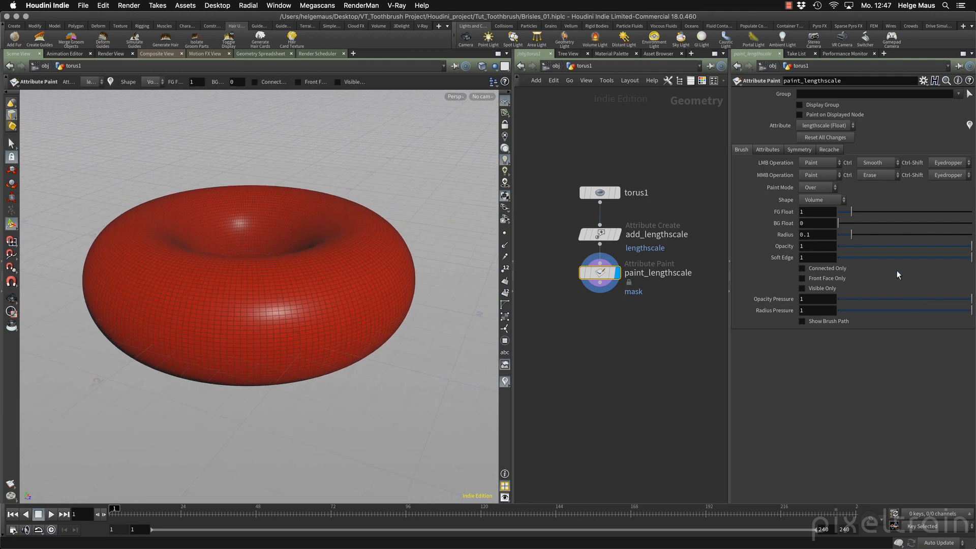
Check the painted attribute's settings and paint a wavy band with FG value 1 across the front of the torus, widening it with a second stroke.
left_click(767, 151)
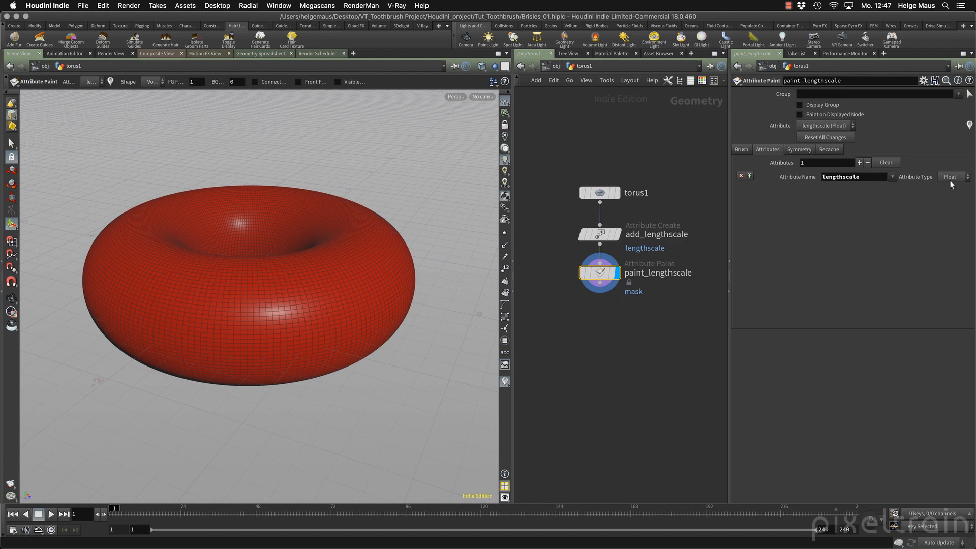
left_click(741, 149)
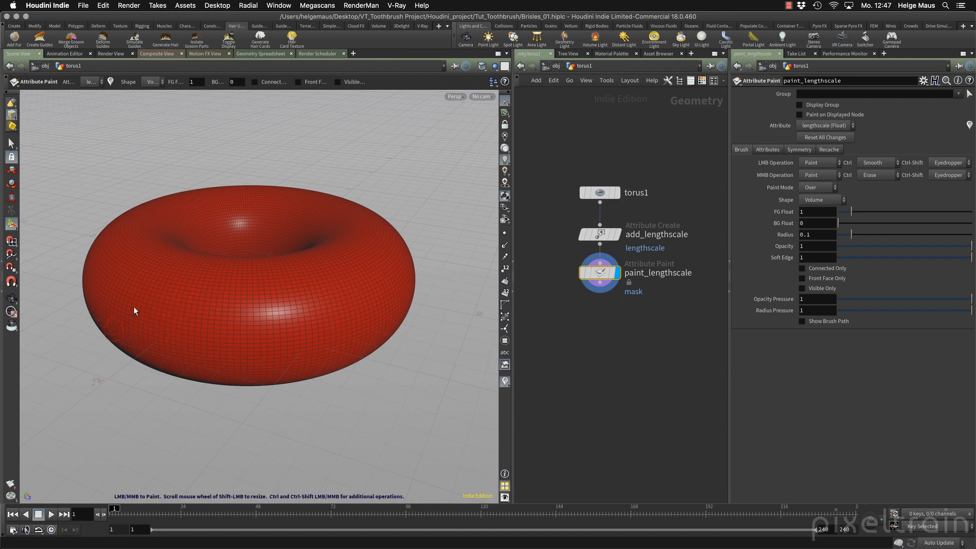
mouse_move(114, 328)
left_mouse_down()
mouse_move(158, 292)
mouse_move(201, 336)
mouse_move(244, 333)
mouse_move(273, 306)
mouse_move(320, 335)
mouse_move(349, 328)
mouse_move(362, 286)
mouse_move(401, 297)
left_mouse_up()
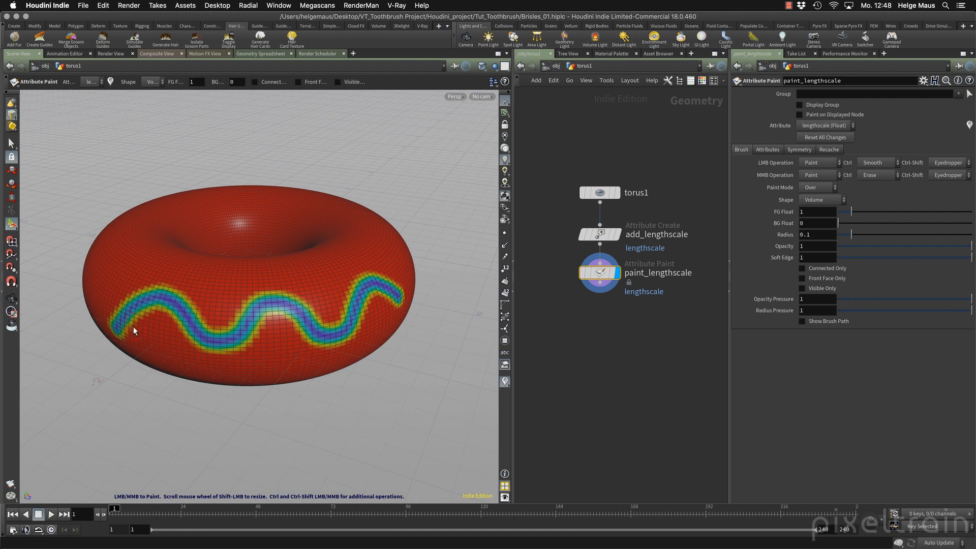
mouse_move(124, 330)
left_mouse_down()
mouse_move(135, 318)
mouse_move(170, 321)
mouse_move(197, 342)
mouse_move(235, 340)
mouse_move(277, 319)
mouse_move(299, 340)
mouse_move(337, 339)
mouse_move(365, 308)
mouse_move(397, 303)
mouse_move(370, 295)
left_mouse_up()
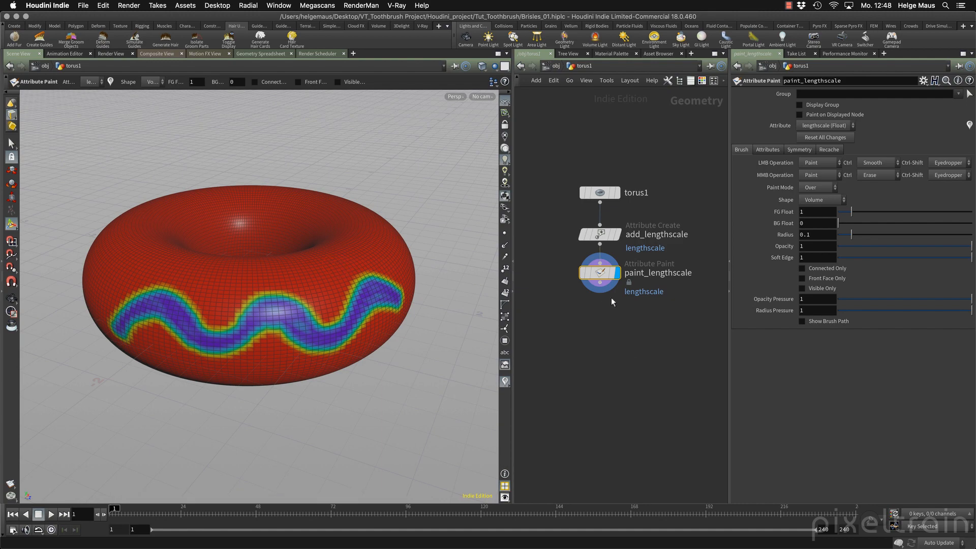
Return to the object level, select torus1_groom and inspect the guides around the painted band up close.
left_click(557, 67)
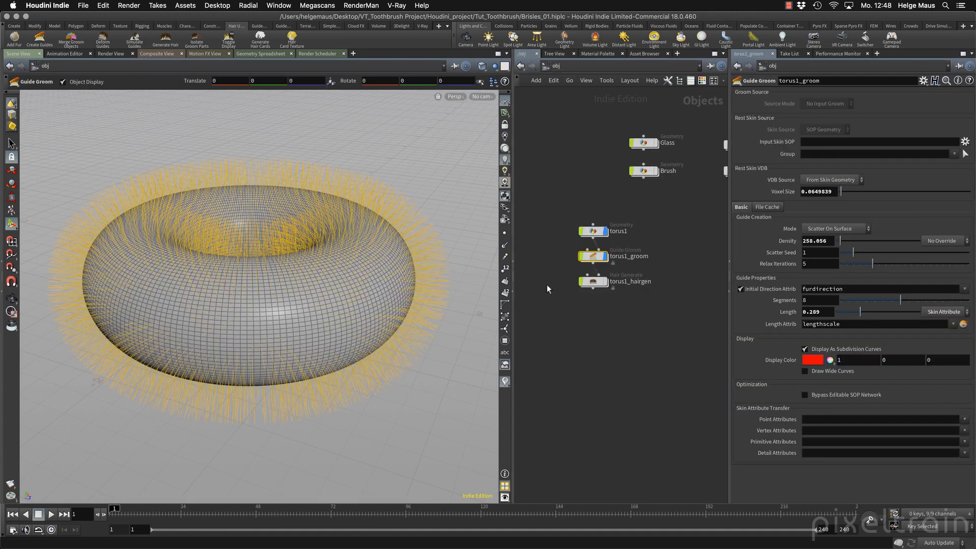
left_click(595, 258)
key("Escape")
left_click_drag(298, 370, 240, 320)
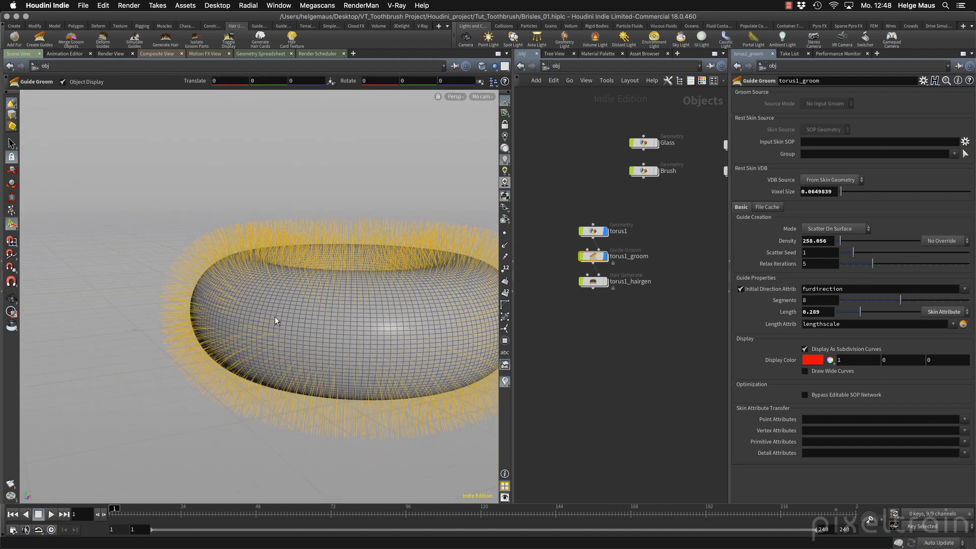
left_click_drag(274, 316, 243, 322, "alt")
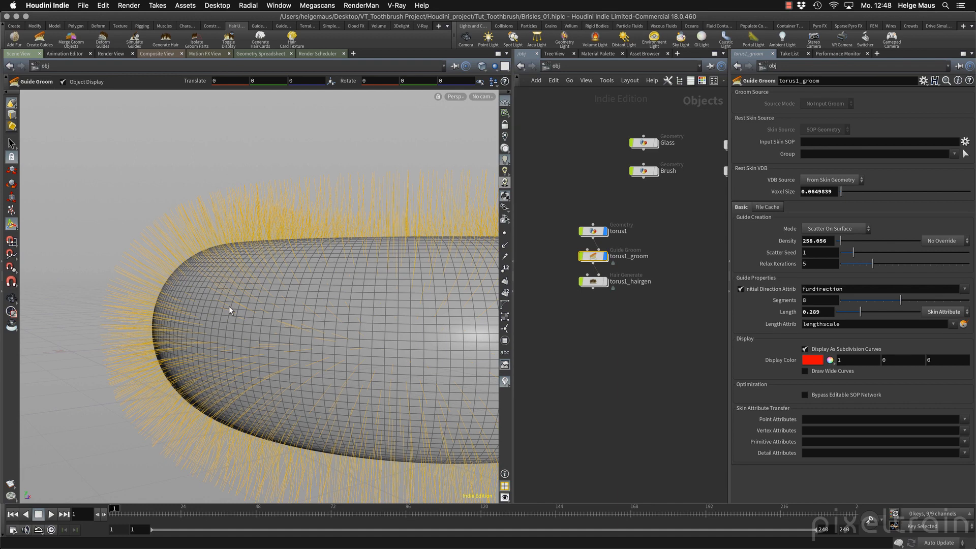
Set the guide length of torus1_groom to 0.215 and view the guides around the whole torus.
mouse_move(858, 315)
left_mouse_down()
mouse_move(900, 312)
mouse_move(838, 316)
mouse_move(880, 319)
mouse_move(841, 314)
mouse_move(854, 315)
left_mouse_up()
right_click_drag(250, 349, 455, 350, "alt")
middle_click_drag(455, 351, 322, 322, "alt")
left_click_drag(322, 321, 341, 342, "alt")
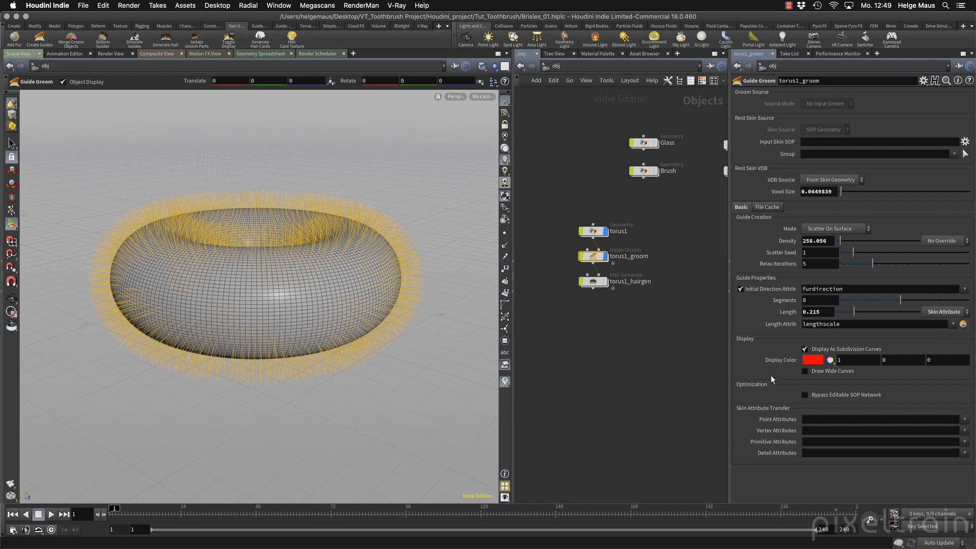
Preview the torus guides as wide curves with width 0.01 and switch the wide curve display back off.
left_click(812, 373)
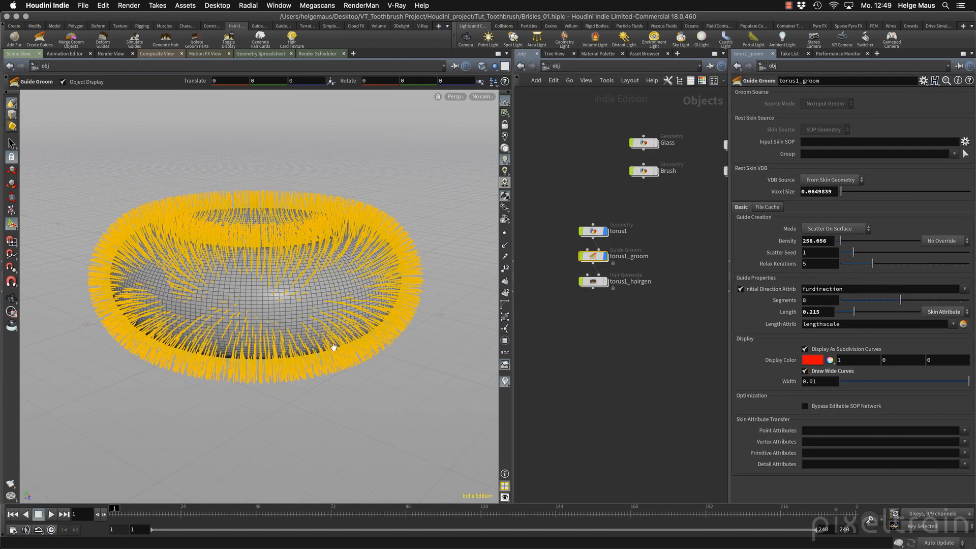
left_click_drag(332, 344, 325, 297, "alt")
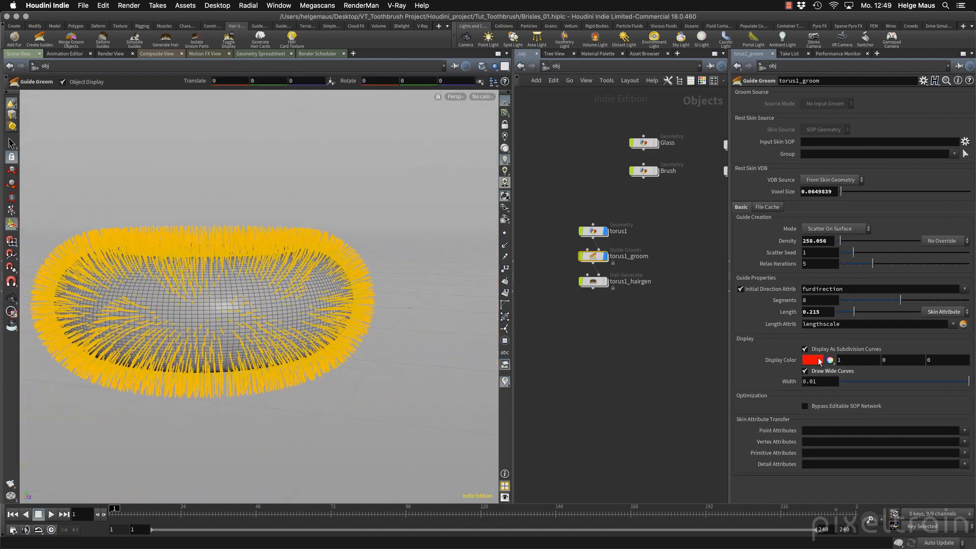
left_click(822, 372)
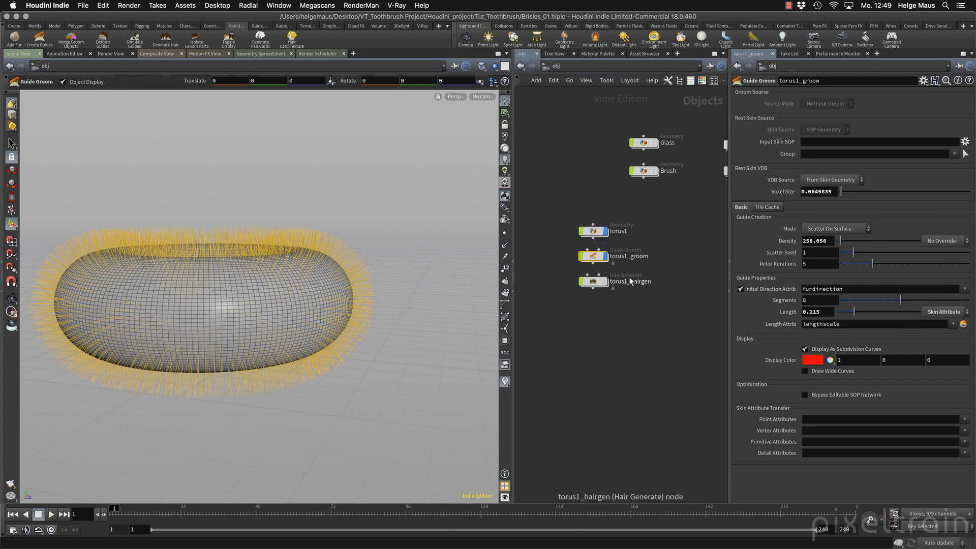
Display torus1_hairgen, view the generated hair around the painted band without selection highlighting, and reselect the hair generator.
left_click(605, 283)
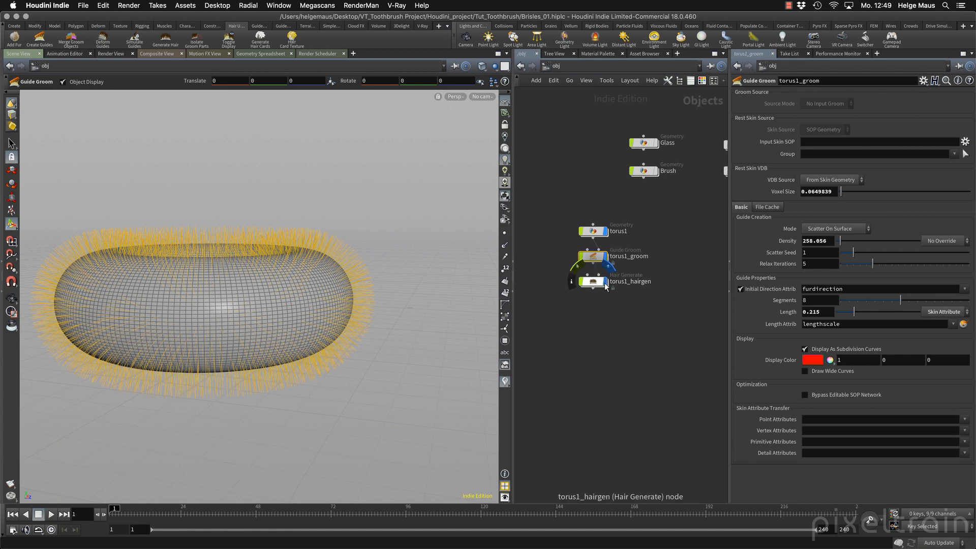
left_click(594, 282)
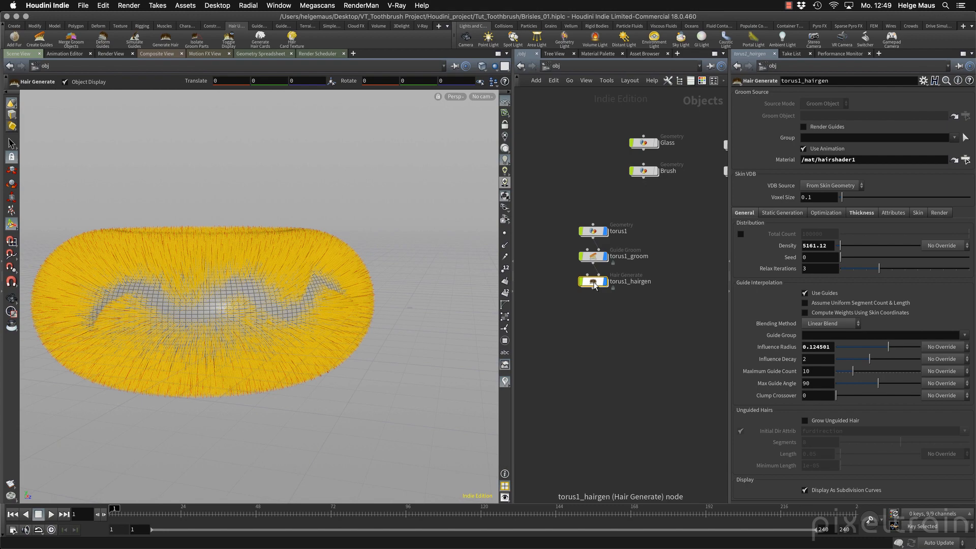
mouse_move(350, 304)
left_mouse_down()
mouse_move(392, 305)
mouse_move(339, 302)
left_mouse_up()
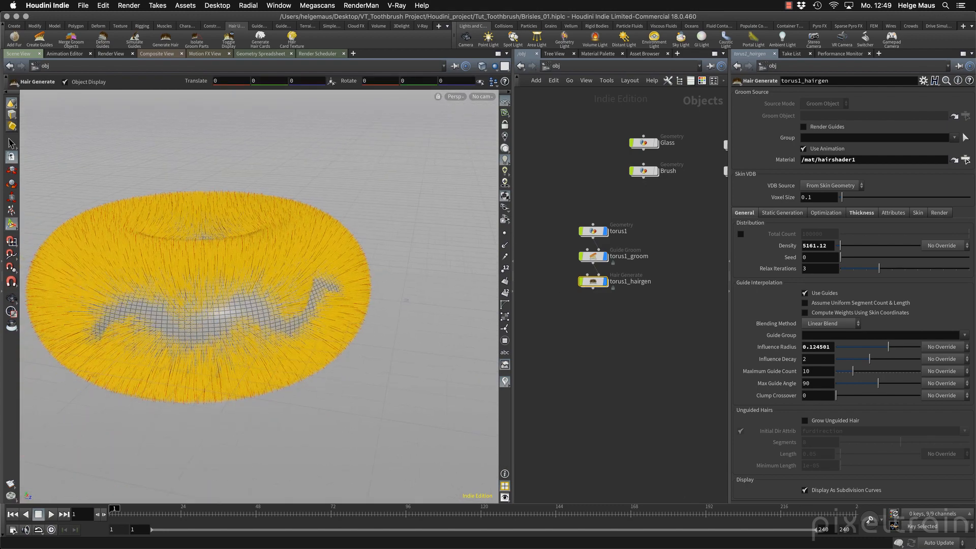
key("s")
left_click(428, 202)
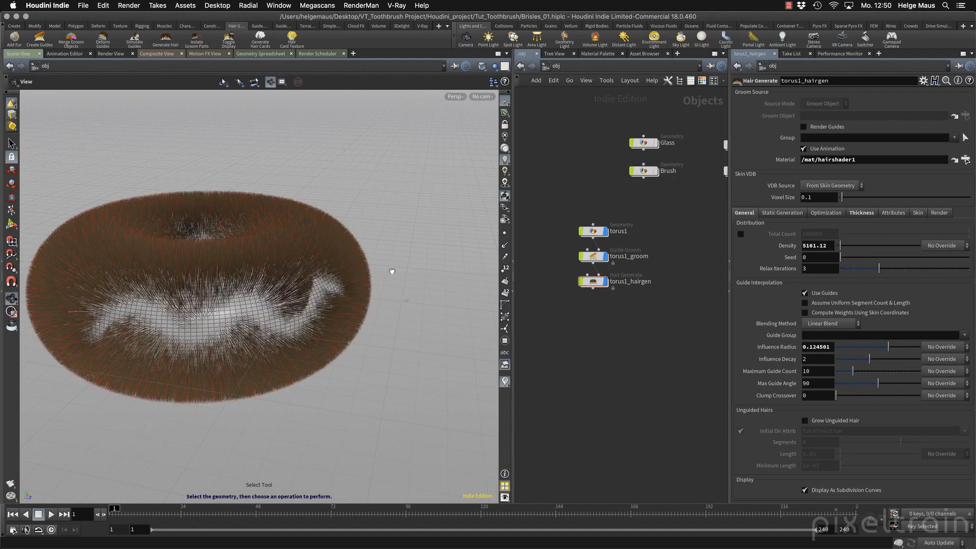
left_click_drag(392, 270, 359, 257, "alt")
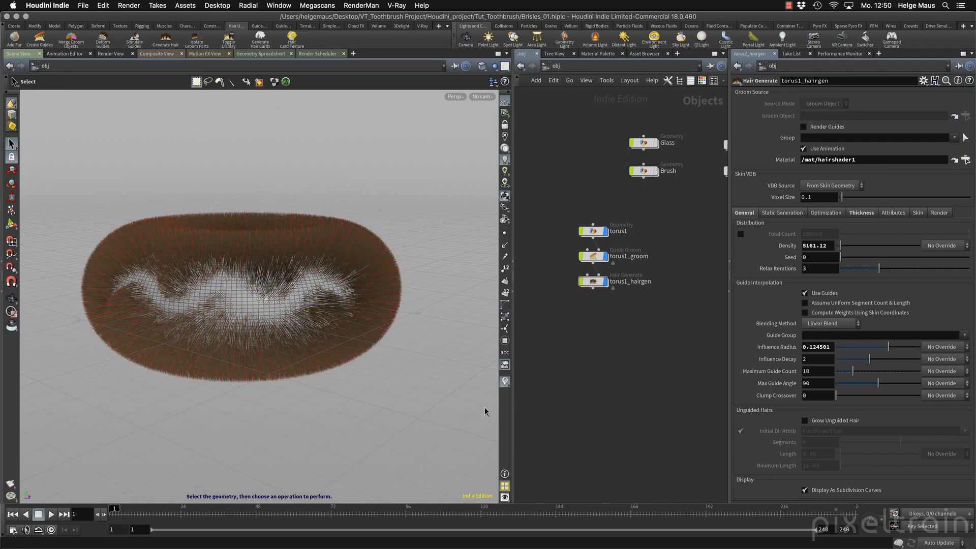
left_click(599, 282)
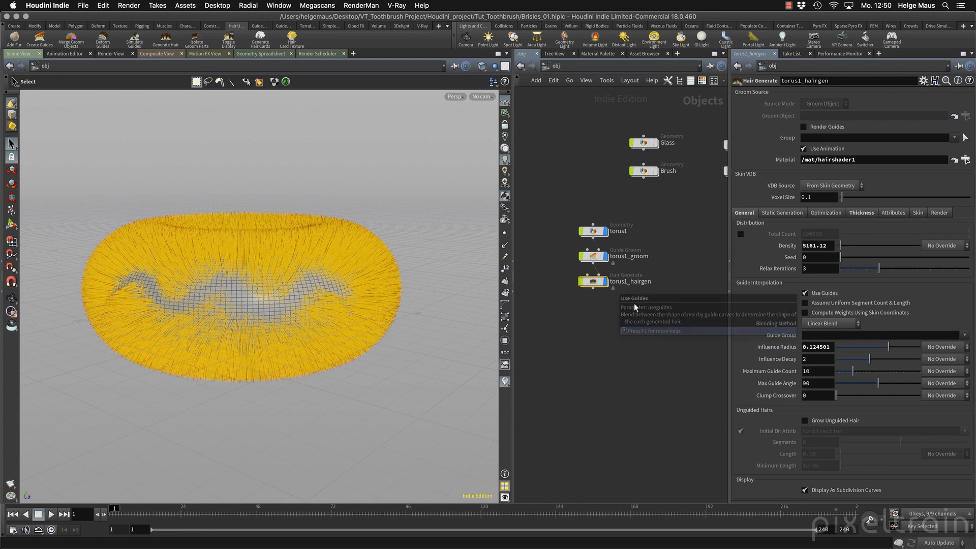
Rotate the torus1 object by about 33 degrees around Z with its hair attached and undo the rotation.
scroll(607, 274, "up", 3)
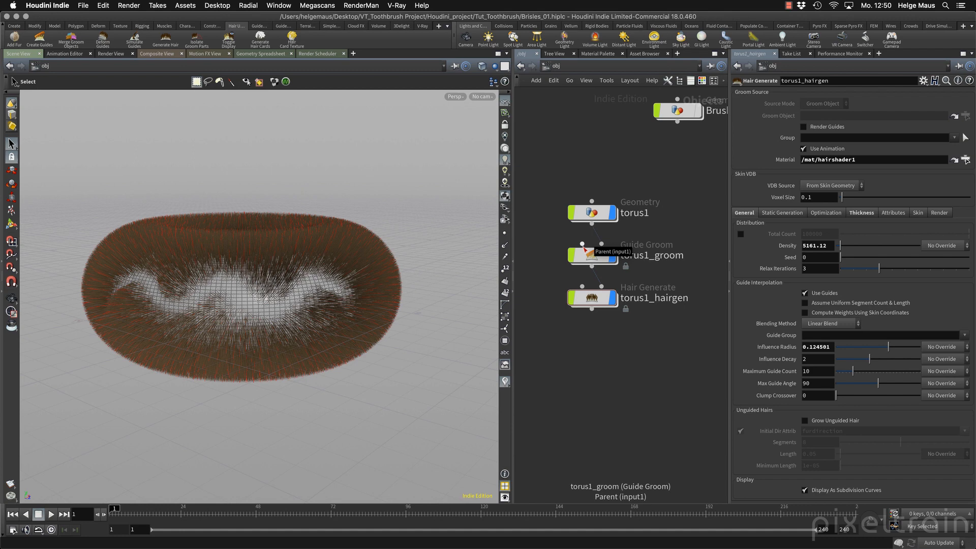
left_click(598, 215)
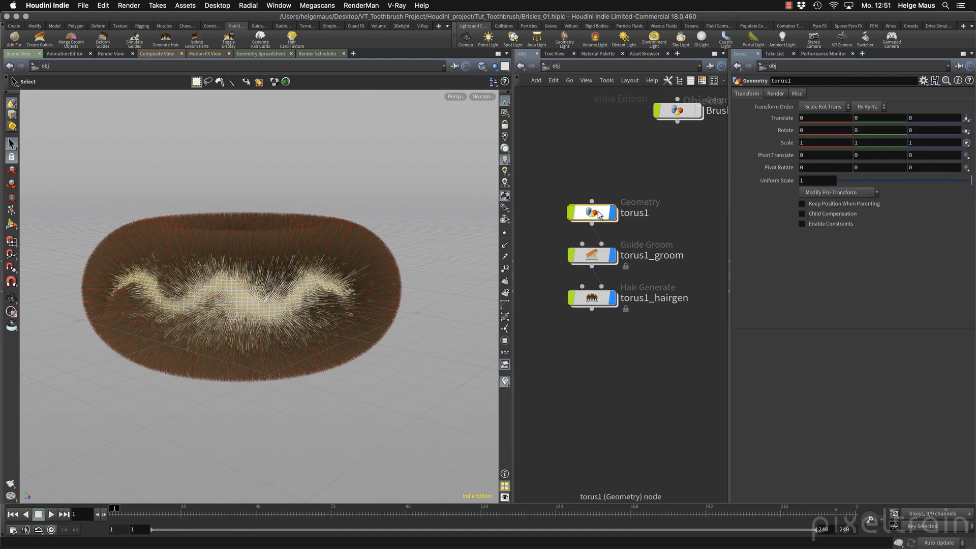
left_click(11, 183)
left_click_drag(218, 187, 130, 266)
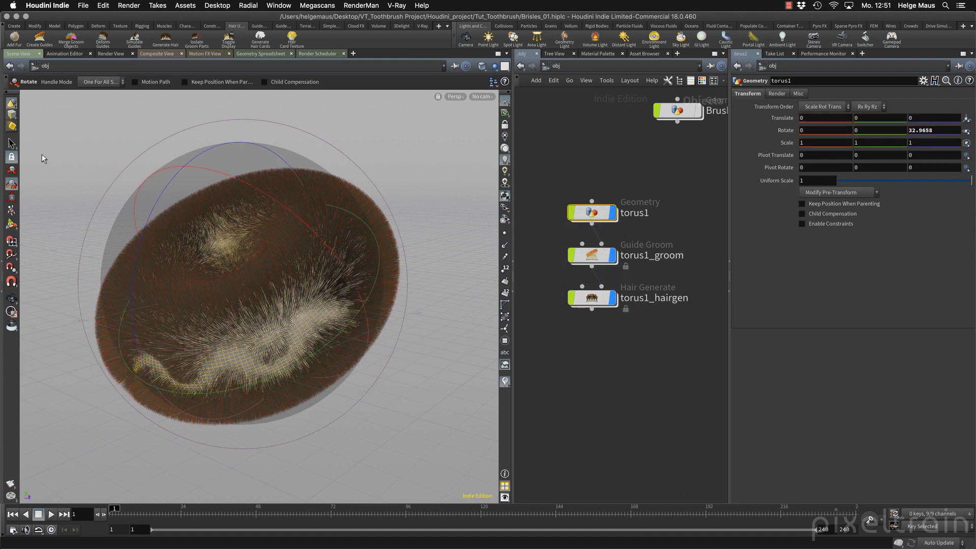
key("ctrl+z")
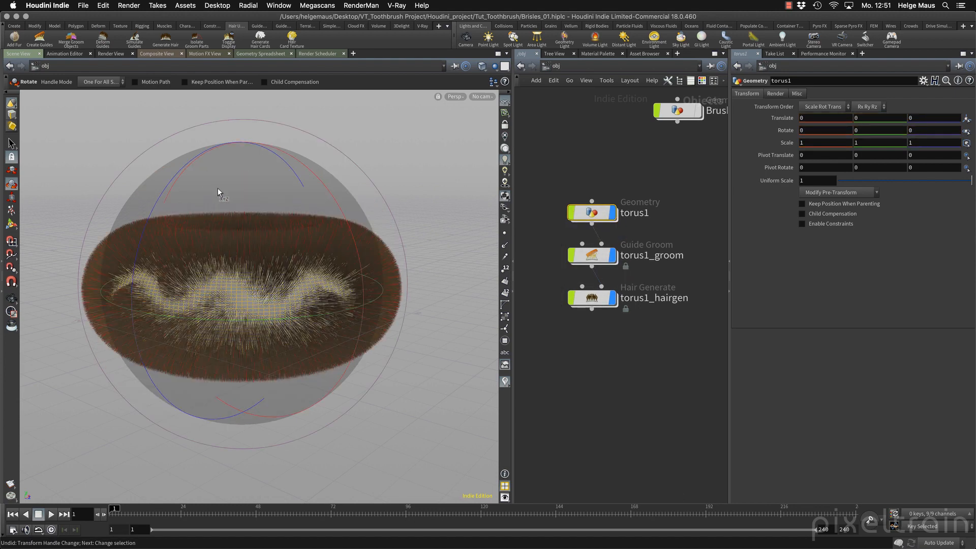
key("s")
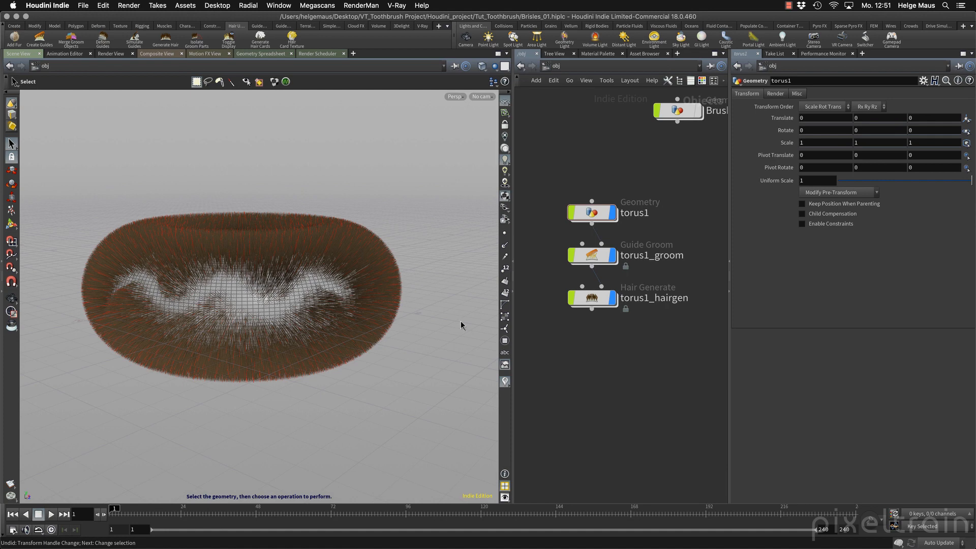
Examine how torus1, torus1_groom and torus1_hairgen depend on each other and review the hair generator's general settings.
mouse_move(585, 289)
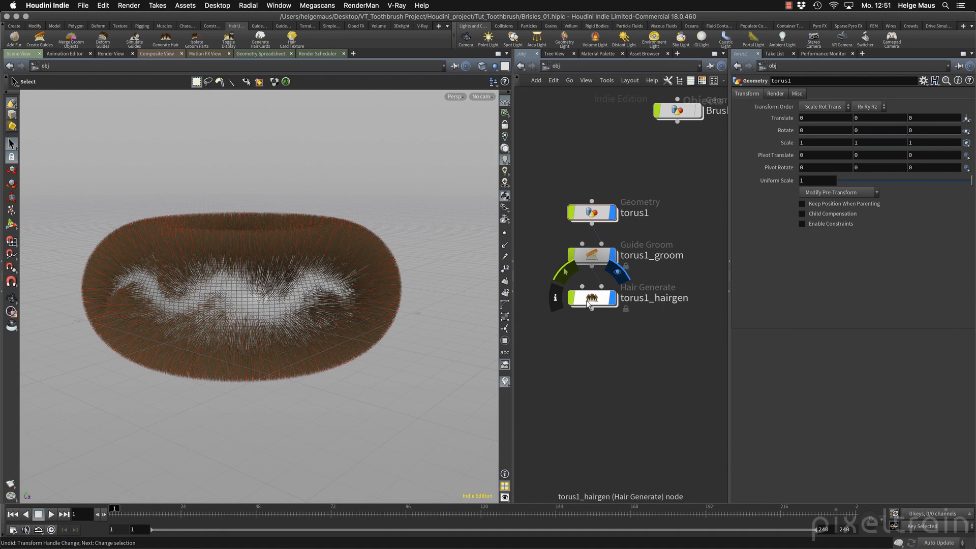
left_click_drag(583, 286, 592, 223)
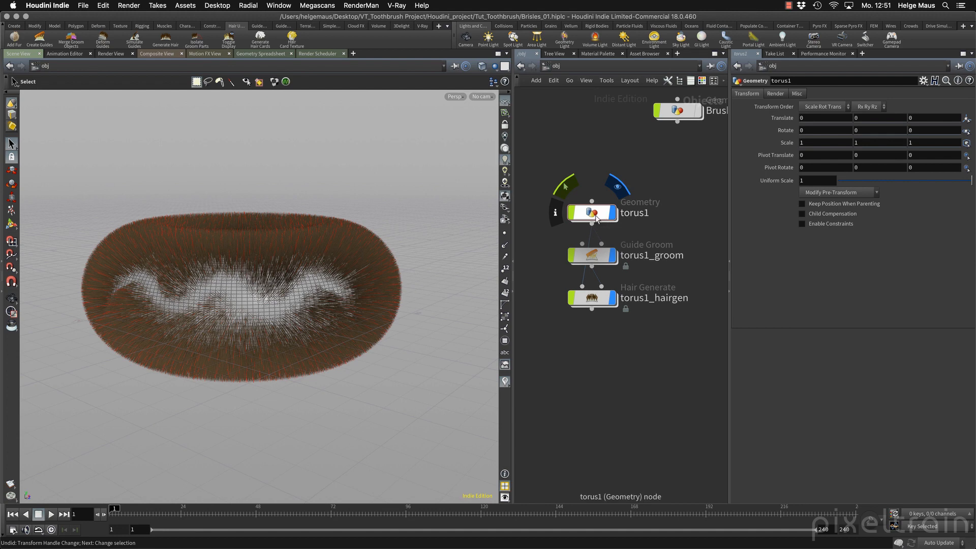
left_click(597, 219)
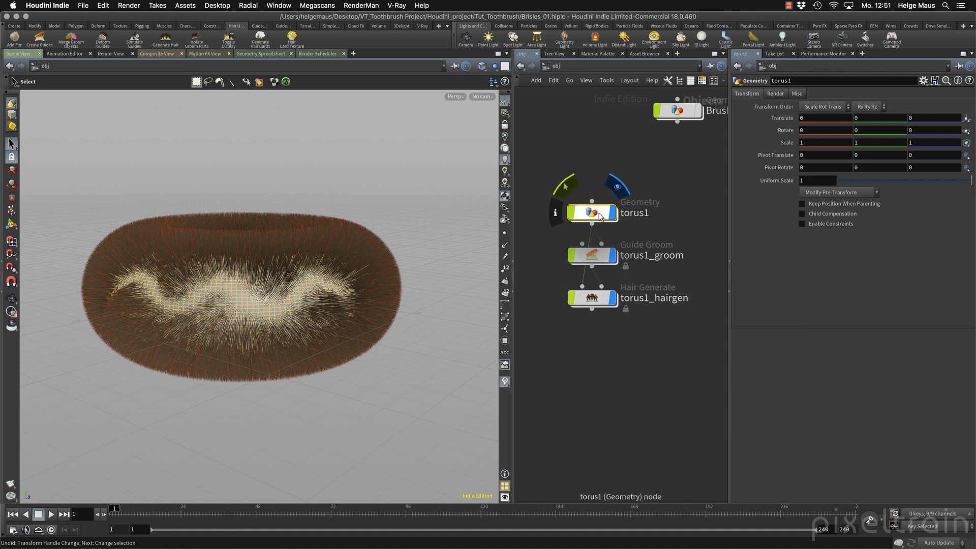
left_click(594, 298)
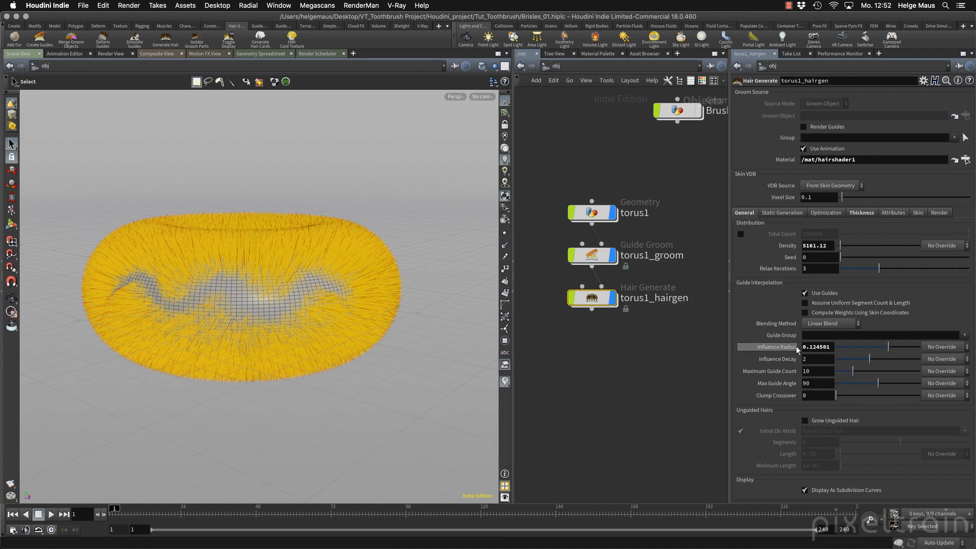
Inspect the hair up close and review the thickness and render settings of torus1_hairgen, including the hair generation options.
right_click_drag(196, 279, 418, 253, "alt")
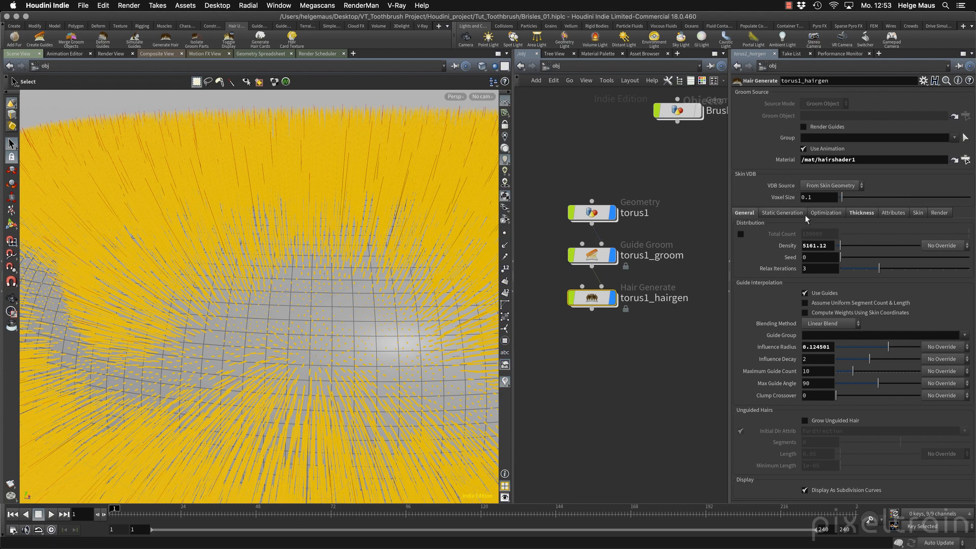
left_click(866, 213)
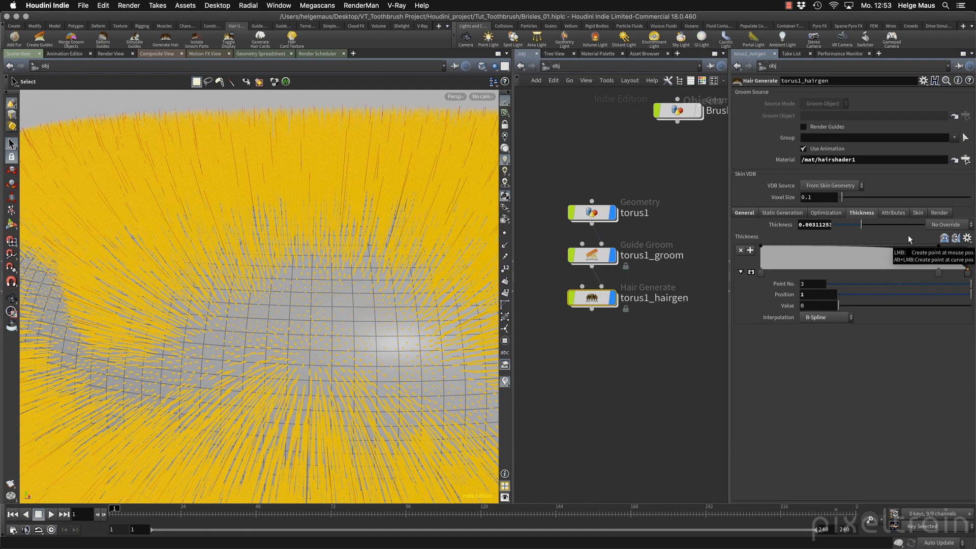
left_click(943, 213)
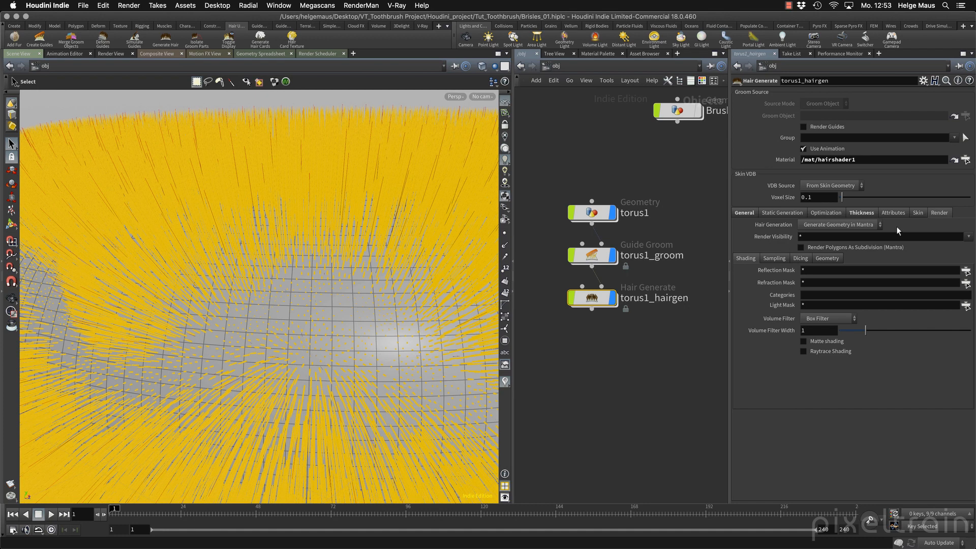
left_click(846, 224)
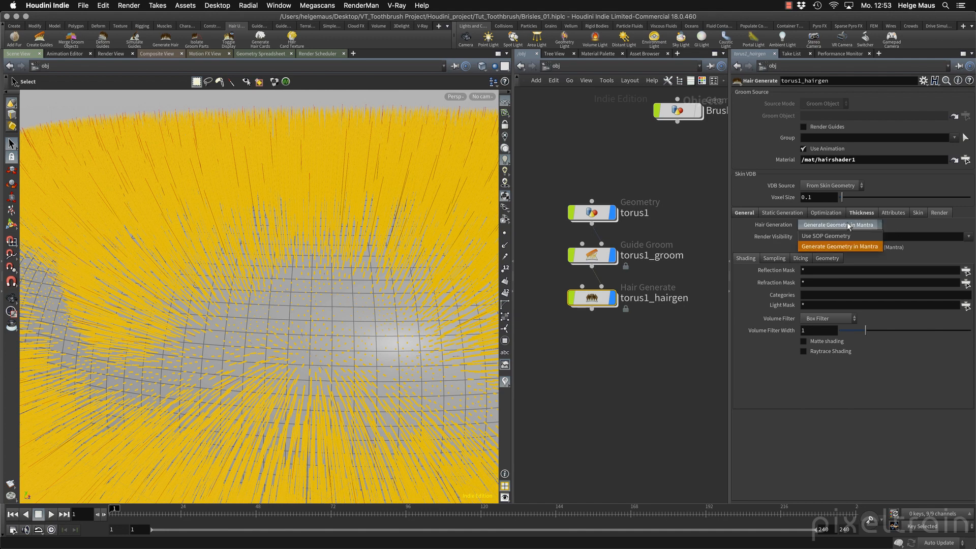
left_click(928, 227)
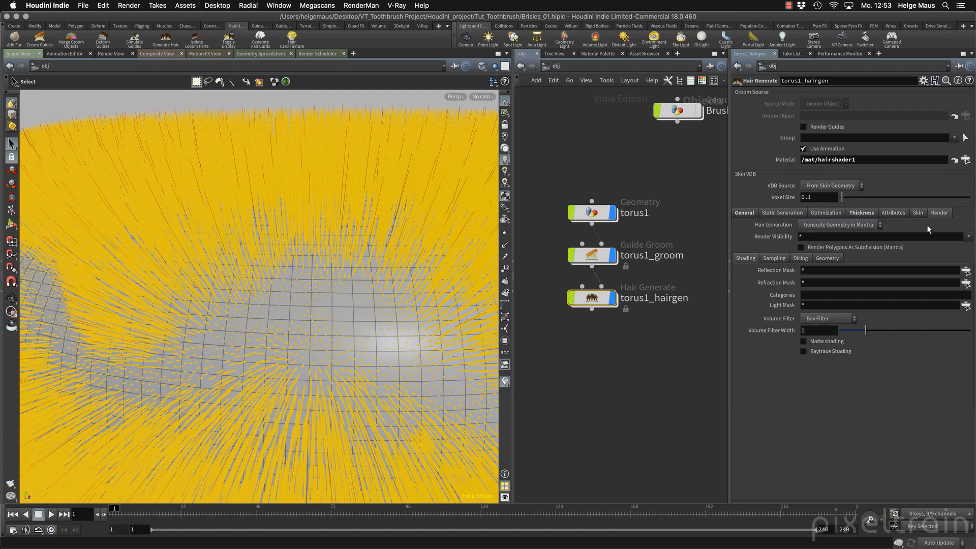
left_click(749, 213)
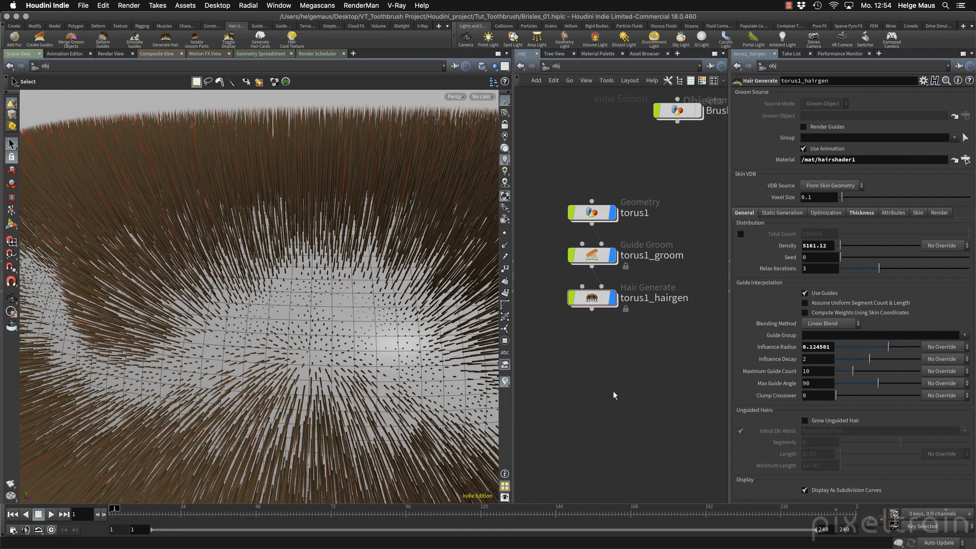
Select torus1_groom, review its guide creation mode options without changing them and view the painted band's hair from farther away.
left_click(597, 219)
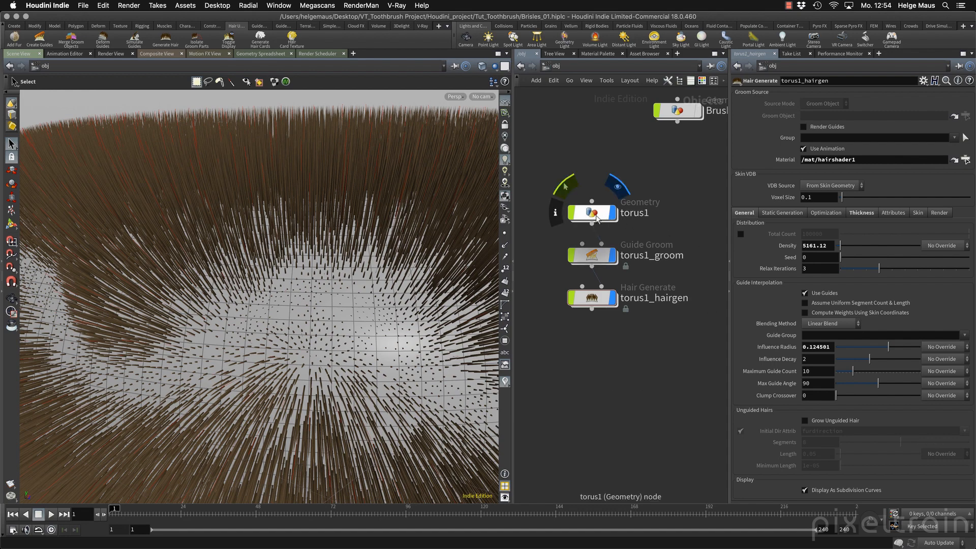
left_click(593, 257)
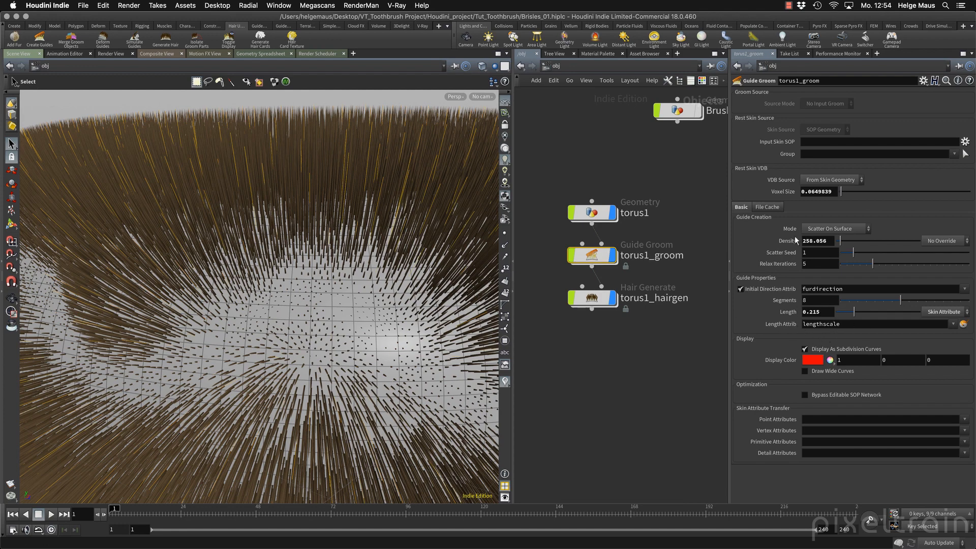
left_click(853, 229)
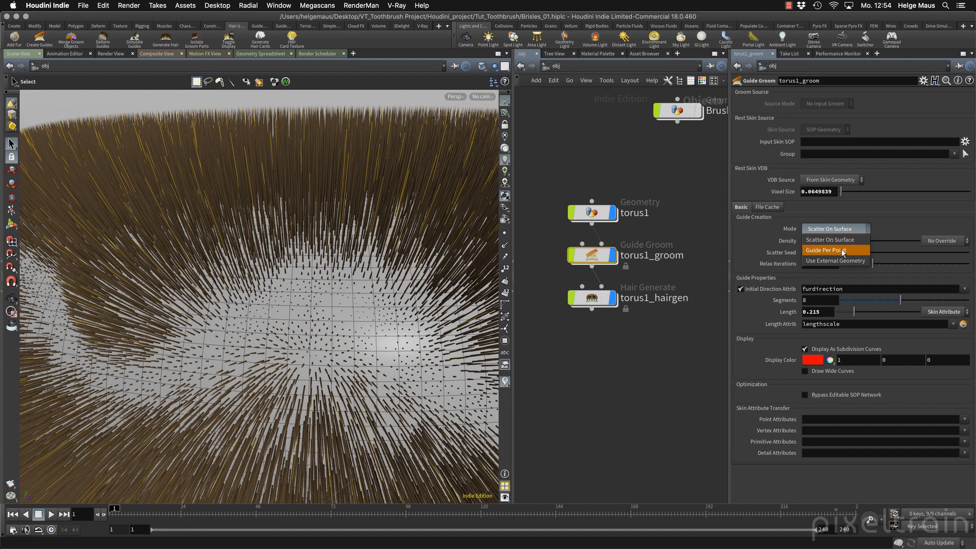
left_click(901, 218)
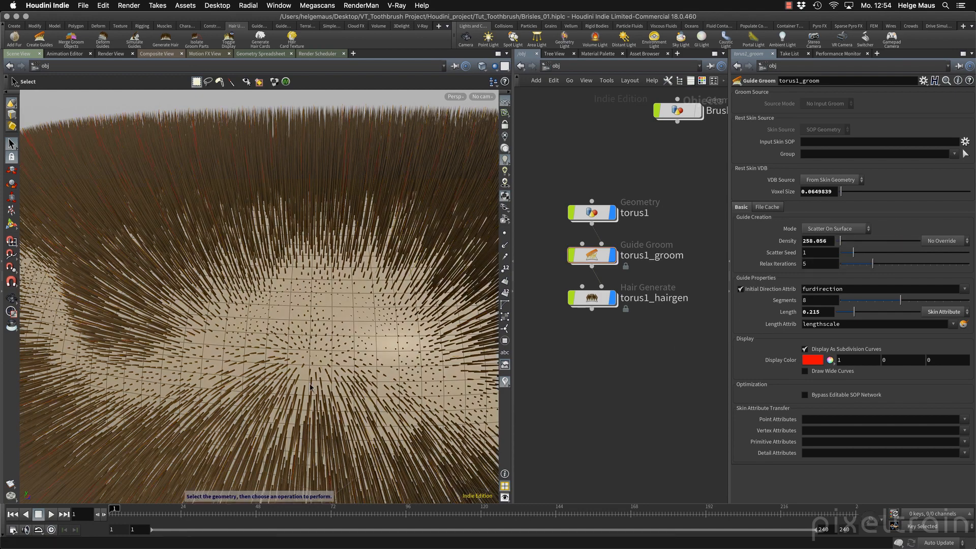
right_click_drag(325, 365, 180, 365, "alt")
middle_click_drag(306, 359, 274, 334, "alt")
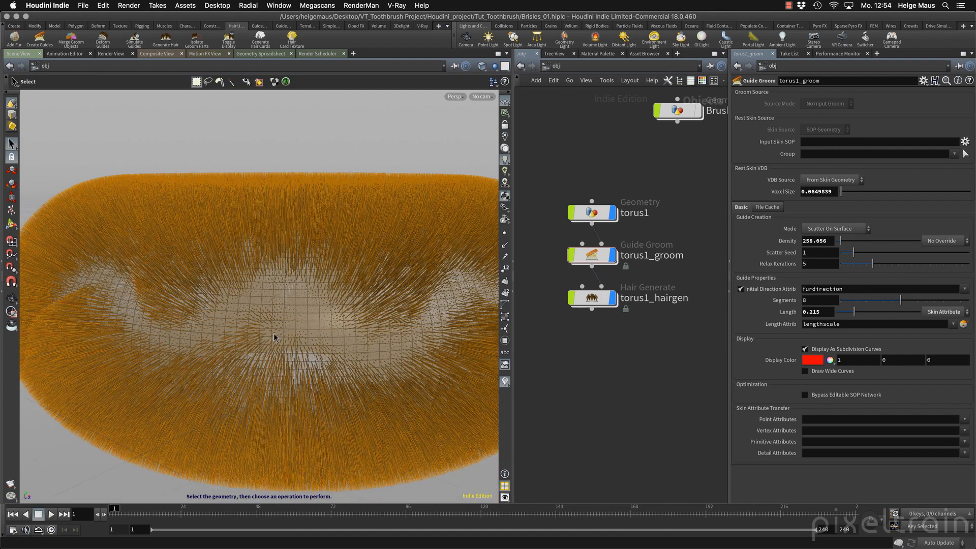